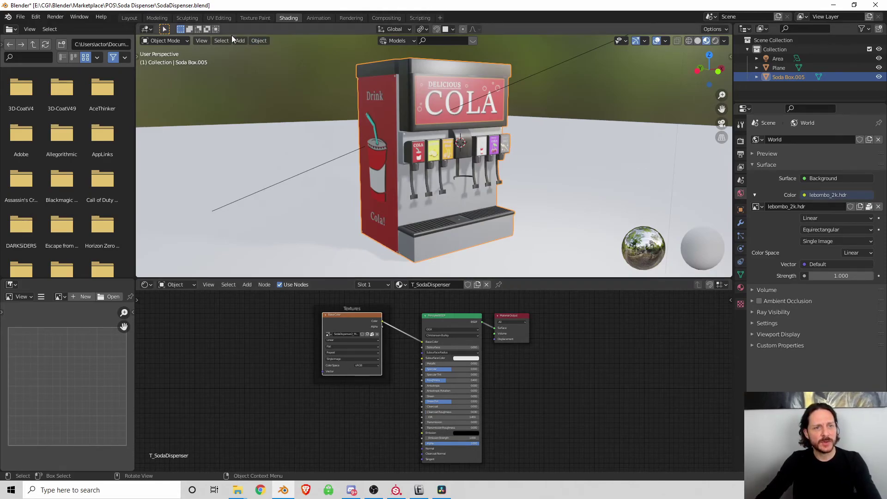
Step: Return the soda dispenser to Object Mode and switch to Blender's Modeling workspace
click(219, 17)
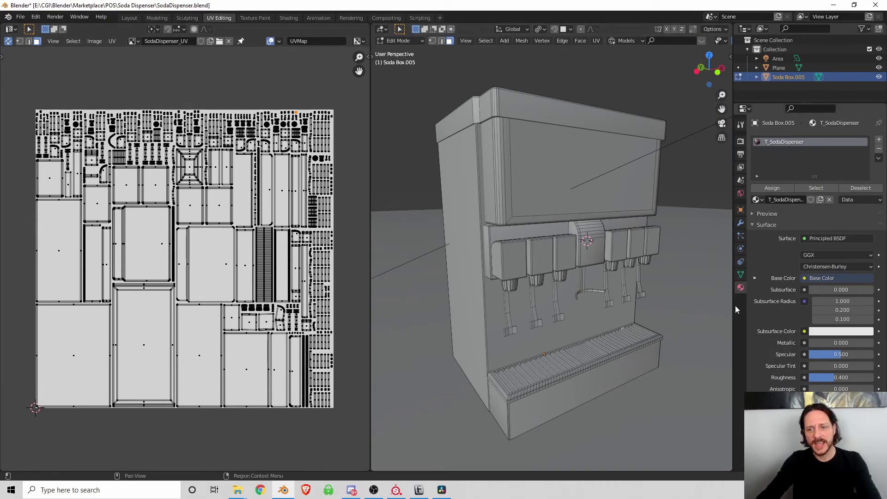
key(Tab)
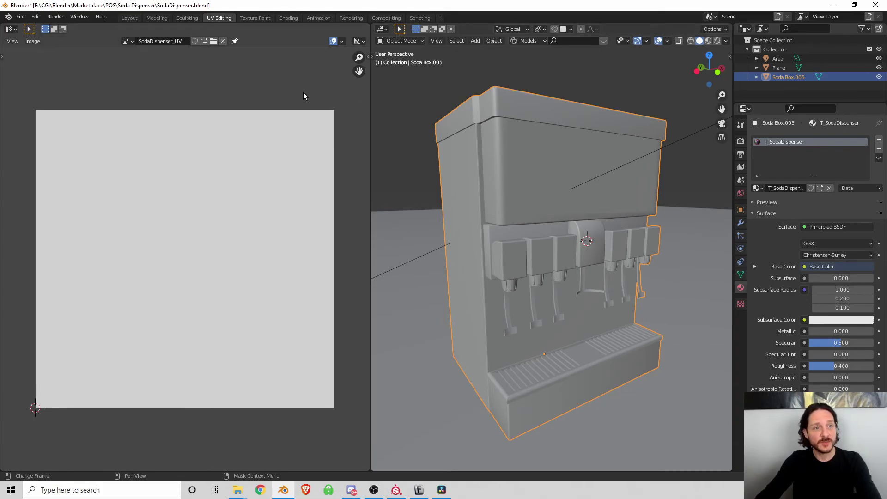
click(160, 17)
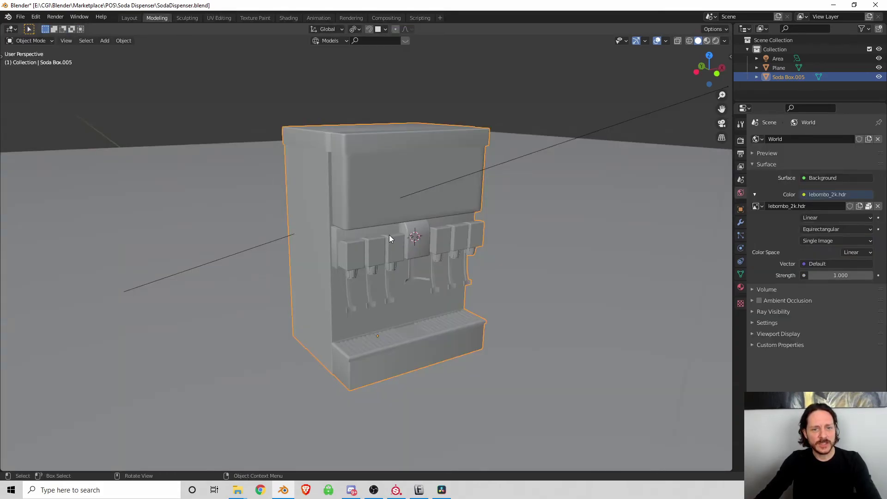
Step: Apply all transforms to the soda dispenser
middle_drag(411, 211, 428, 203)
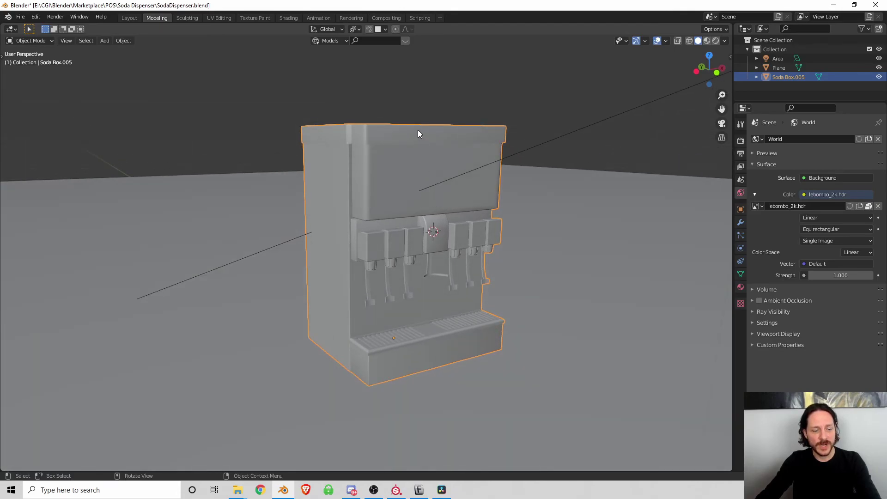
key(ctrl+a)
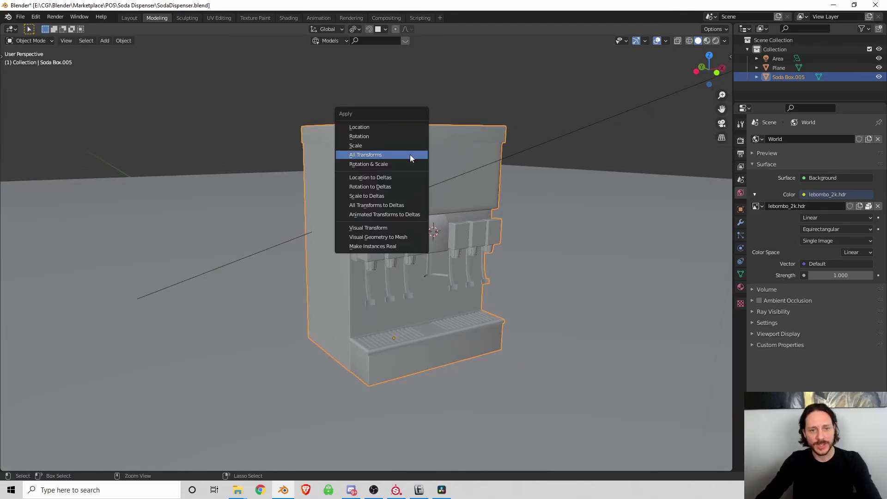
click(389, 155)
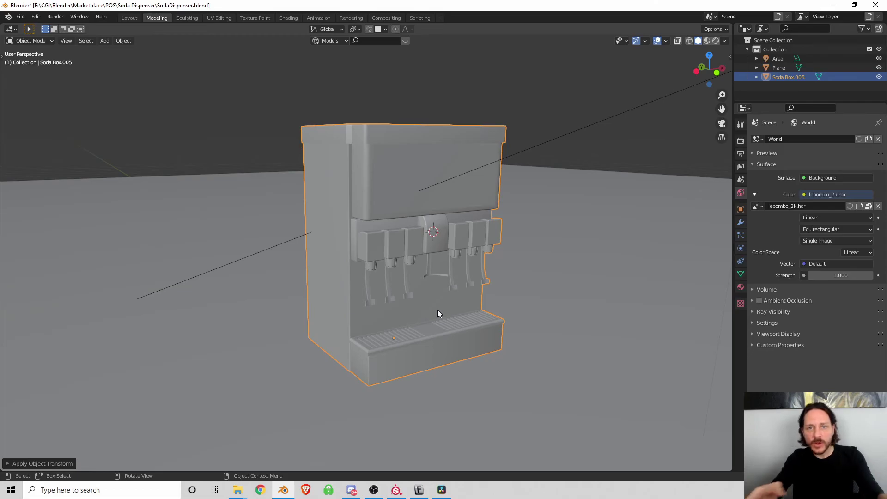
Step: Set up an FBX export to SodaDispenser.fbx limited to Selected Objects, then close it
click(24, 16)
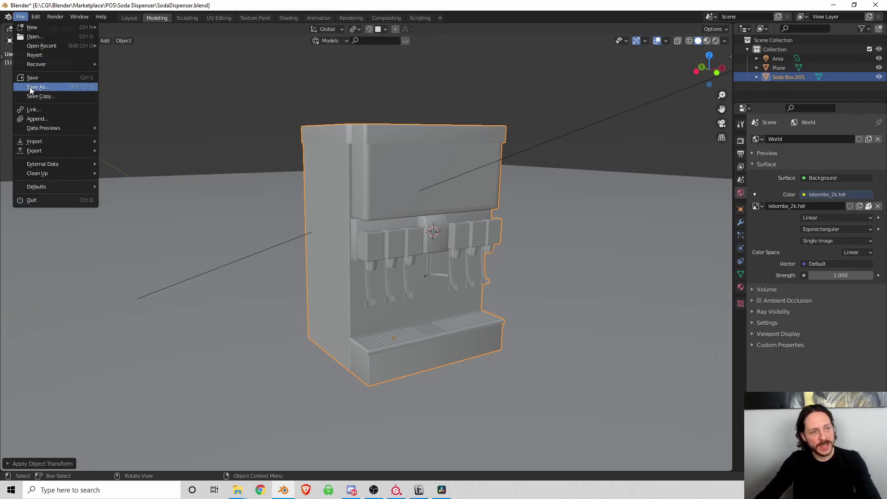
mouse_move(34, 151)
click(123, 194)
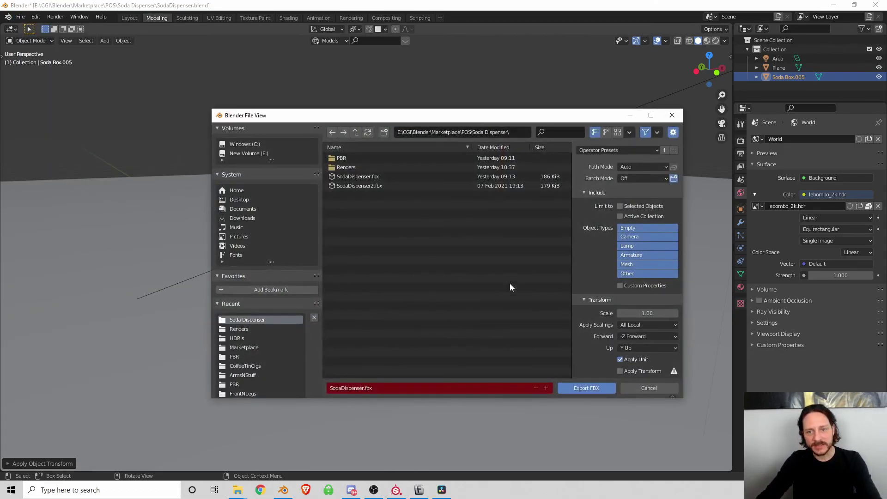
click(620, 207)
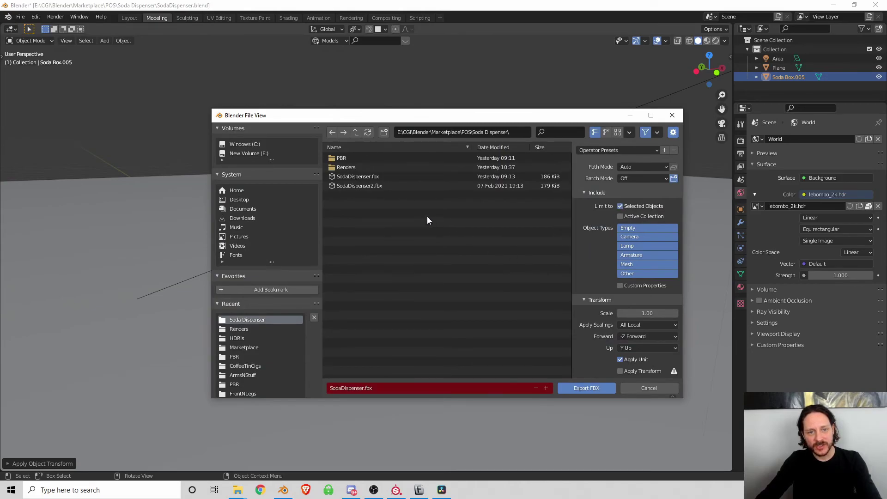
click(362, 178)
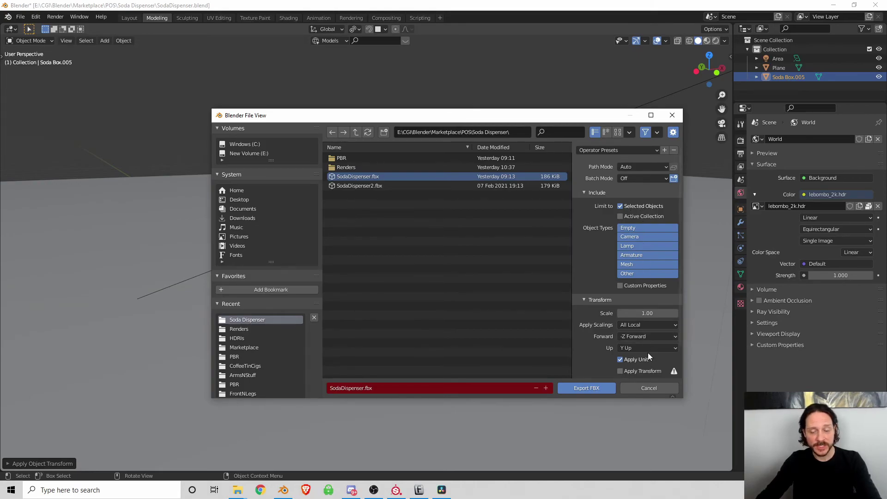
click(658, 390)
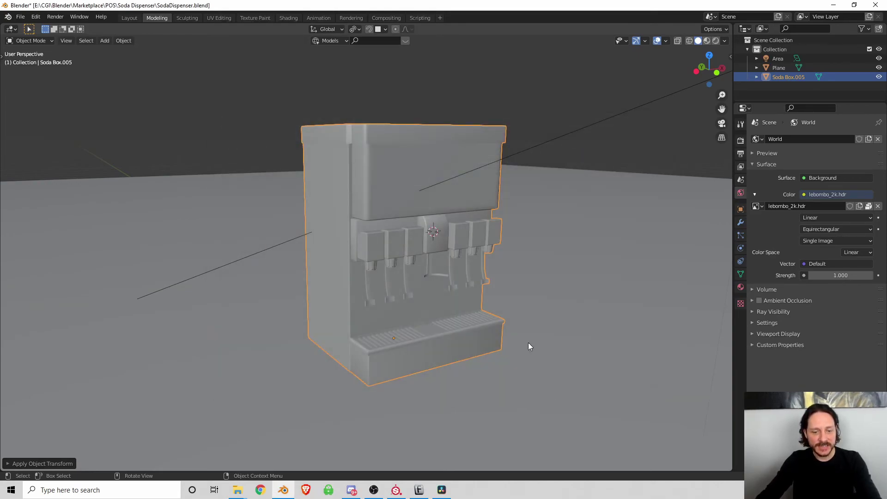
Step: Create a new Substance Painter project from SodaDispenser.fbx at 2048 document resolution
click(396, 490)
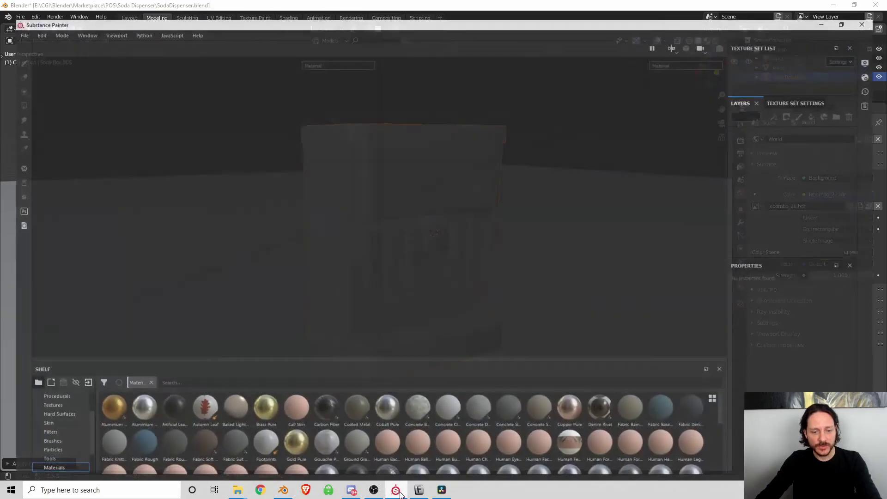
click(7, 20)
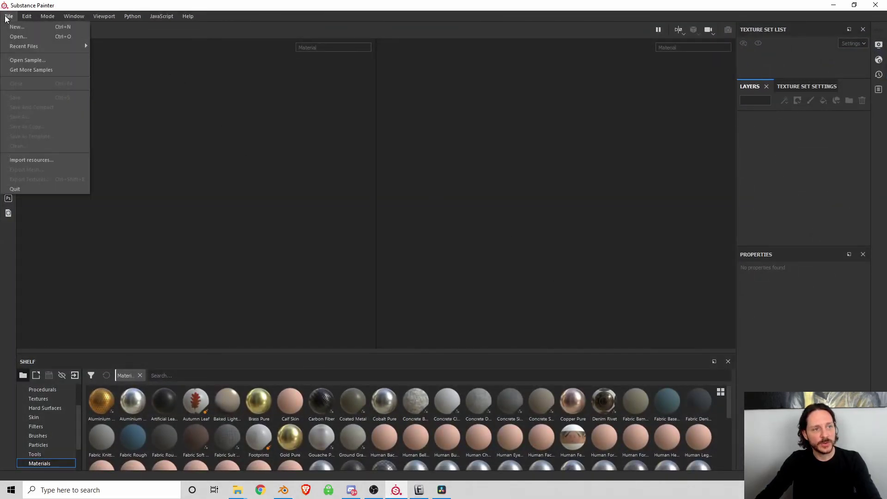
click(12, 31)
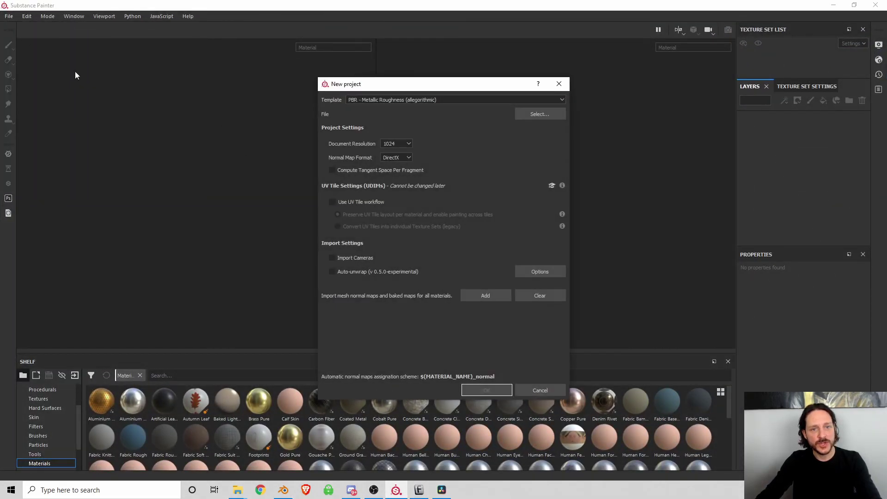
click(536, 114)
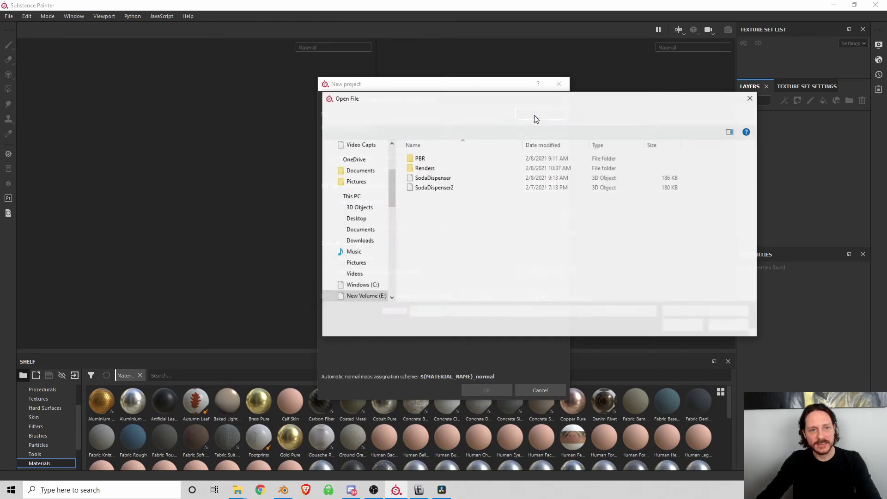
click(433, 178)
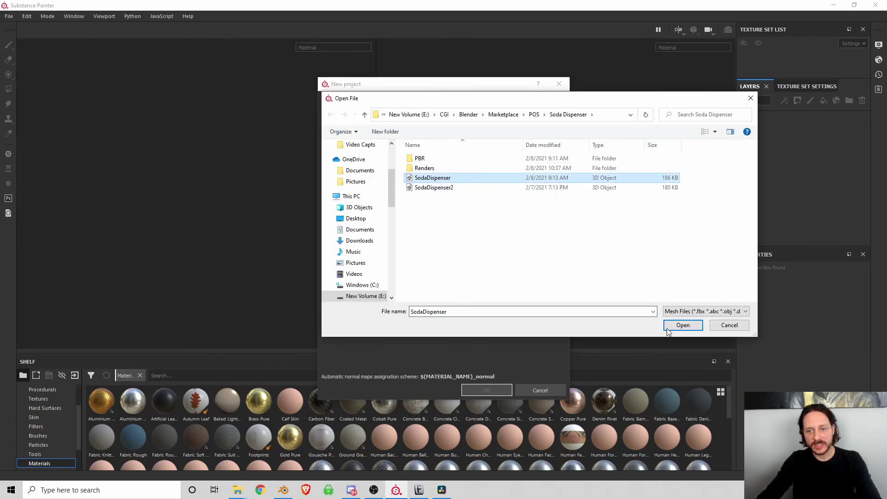
click(683, 325)
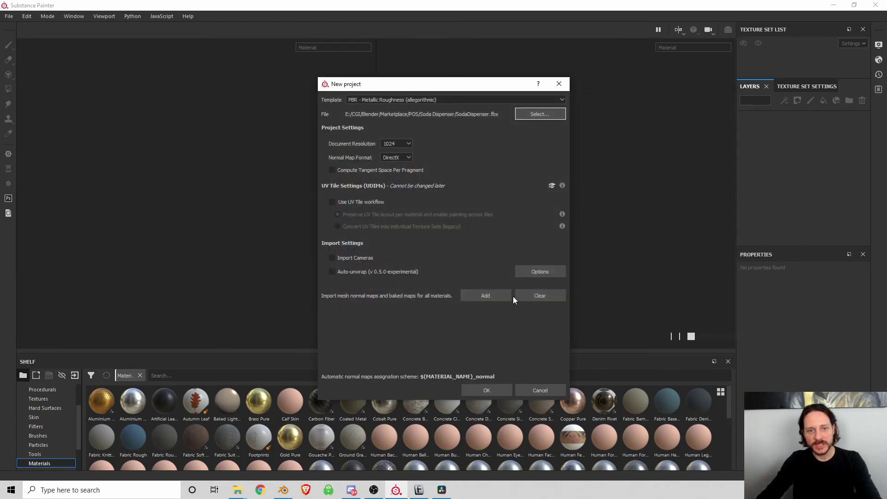
click(391, 145)
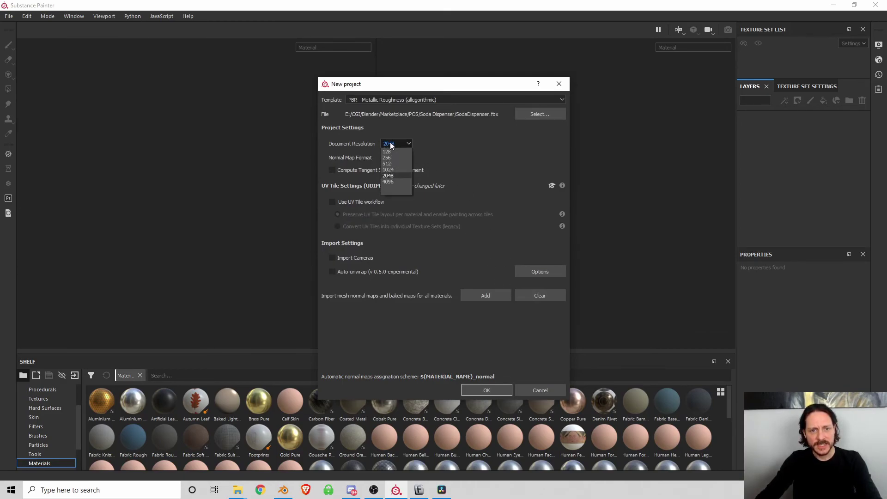
click(491, 389)
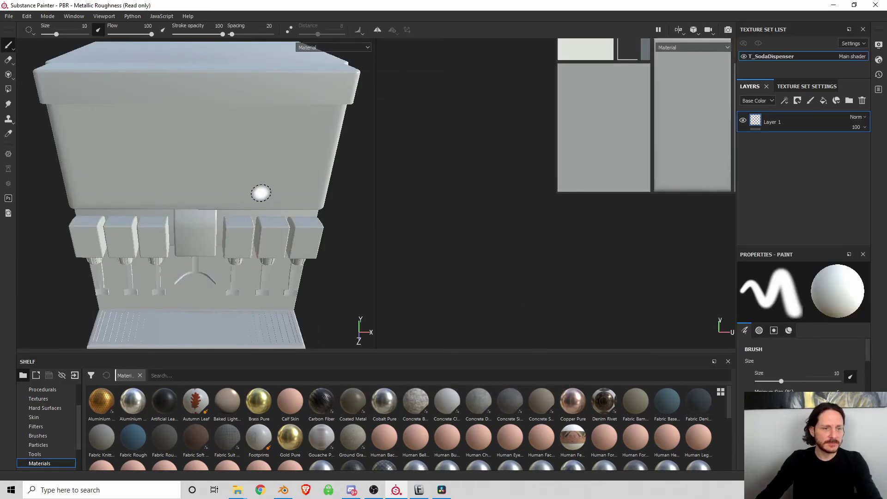
Step: Bake all seven T_SodaDispenser mesh maps, normal through thickness, at 4096 output size
key(f)
mouse_move(257, 194)
alt+mouse_down()
mouse_move(238, 155)
mouse_move(263, 143)
mouse_move(235, 172)
alt+mouse_up()
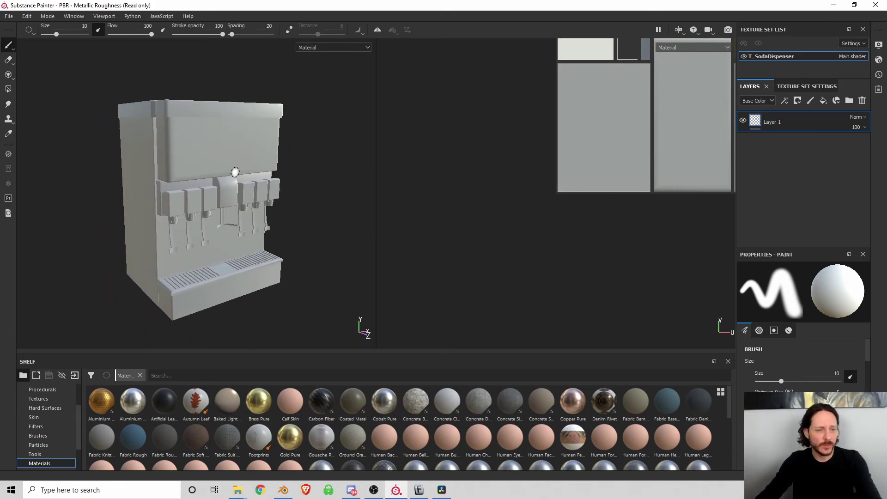
click(819, 87)
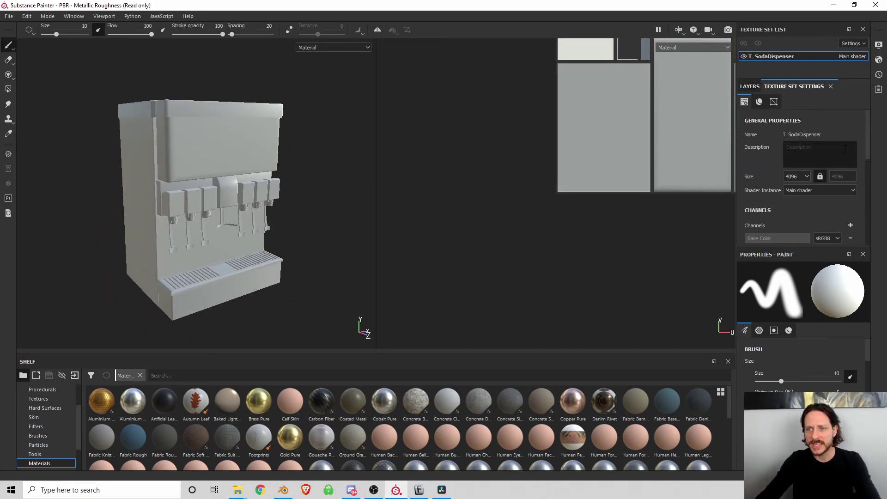
scroll(841, 155, down, 3)
scroll(841, 155, down, 3)
click(830, 180)
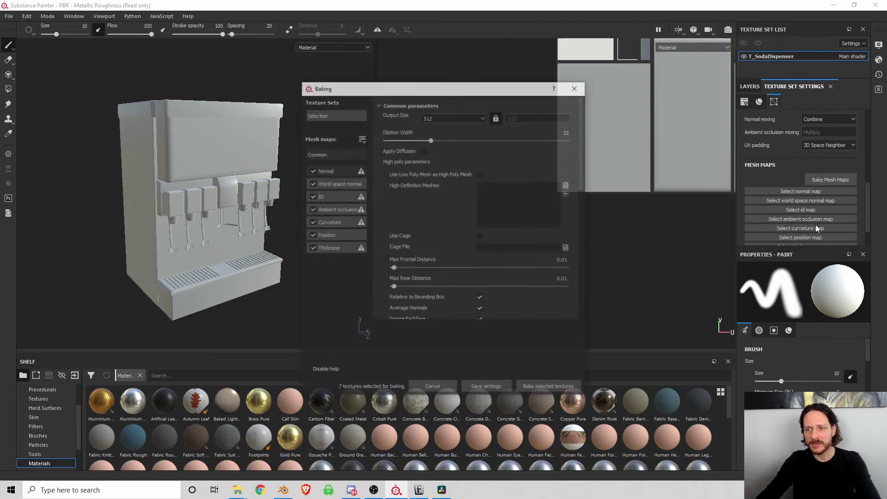
click(453, 117)
click(434, 167)
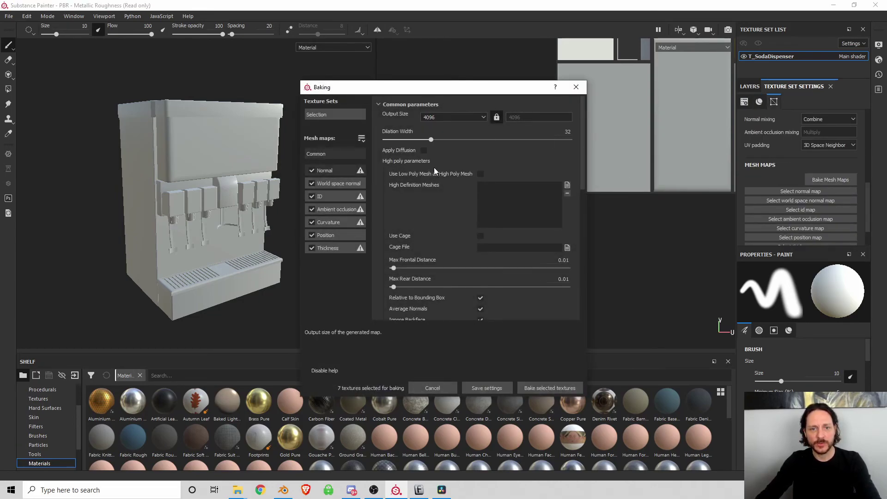
click(533, 386)
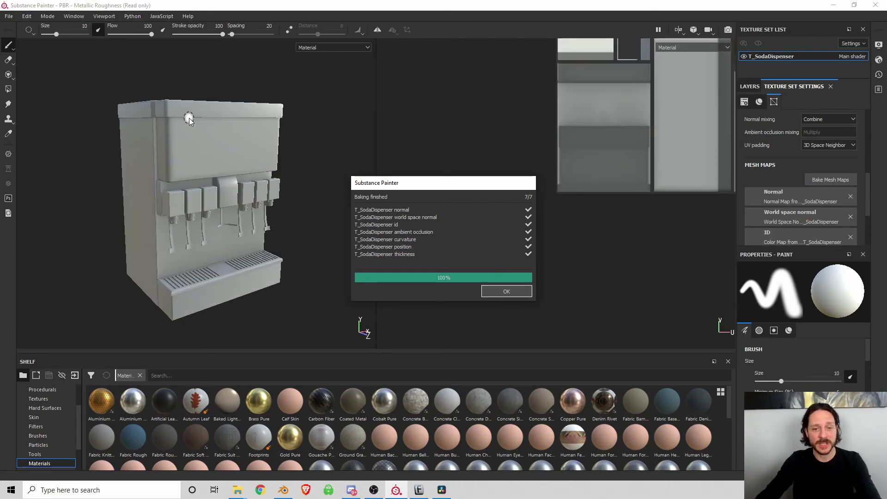
Step: Add SodaDispenser2_Material_BaseColor2.png from the Soda Dispenser PBR folder to the import list
click(504, 291)
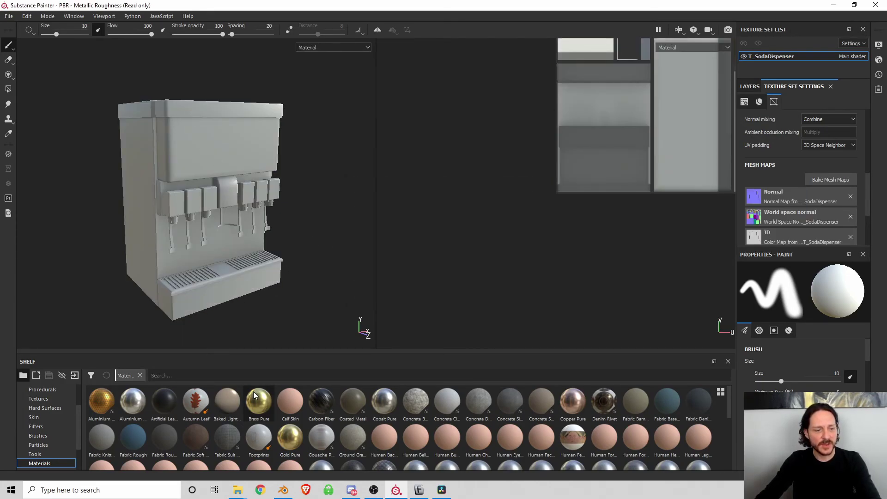
scroll(66, 421, up, 3)
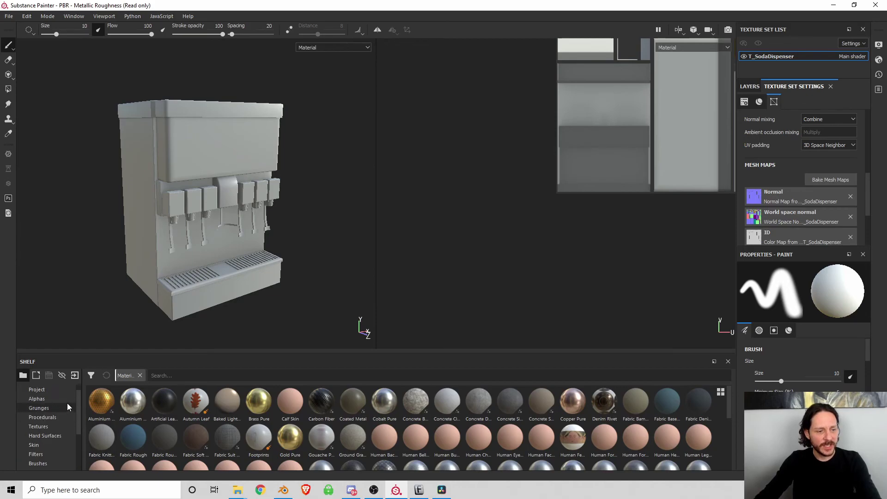
click(57, 426)
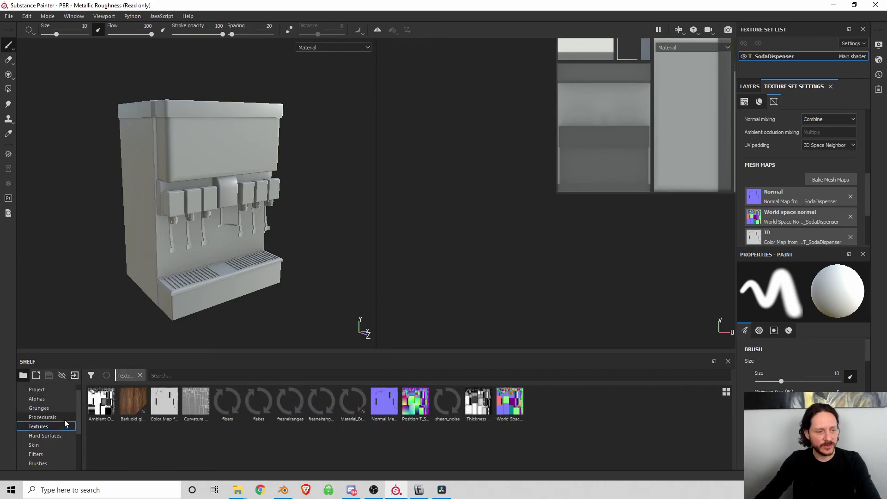
click(75, 376)
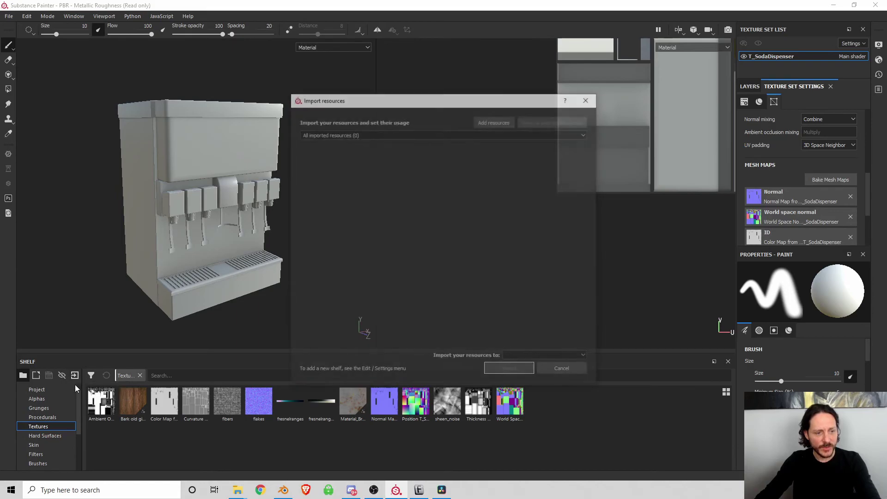
click(498, 120)
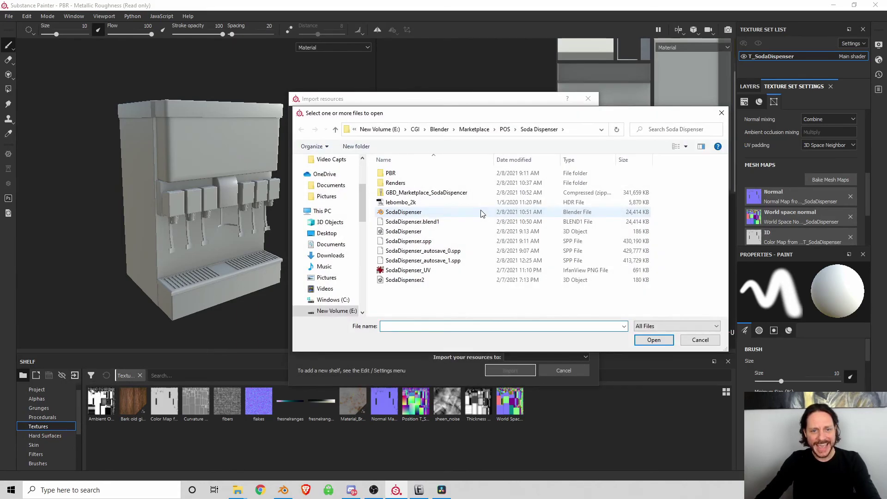
click(415, 130)
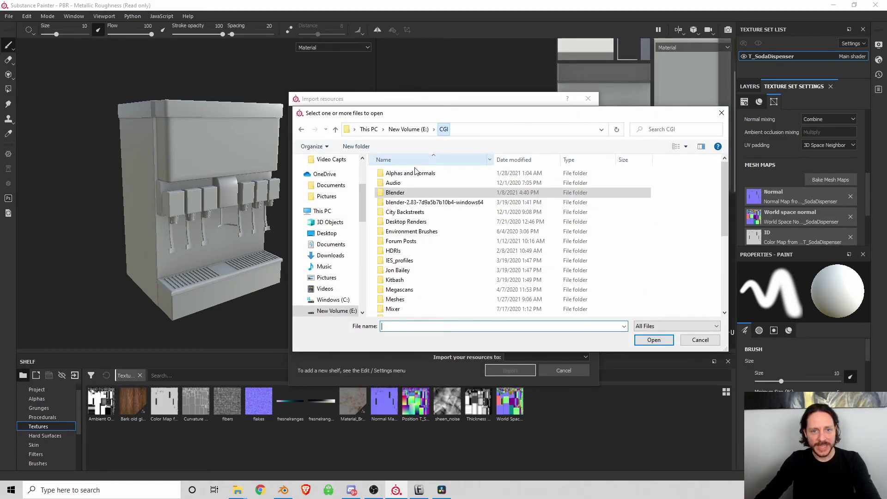
scroll(344, 210, up, 2)
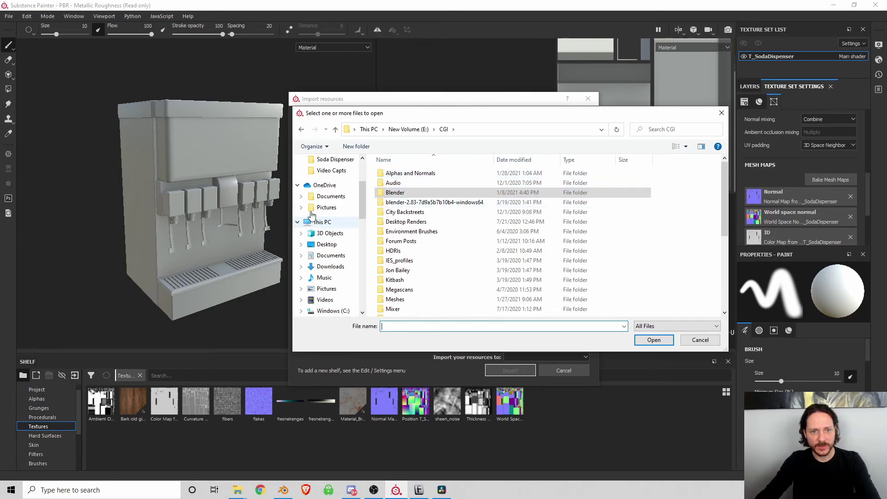
click(336, 182)
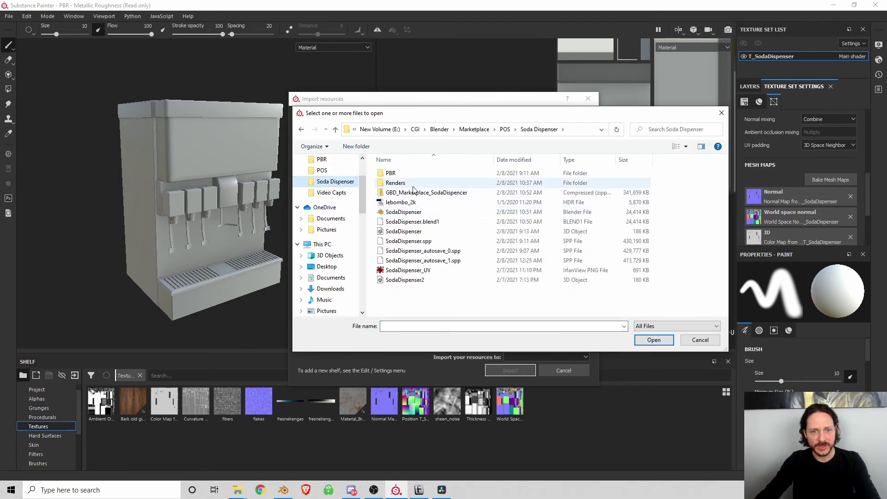
double_click(391, 174)
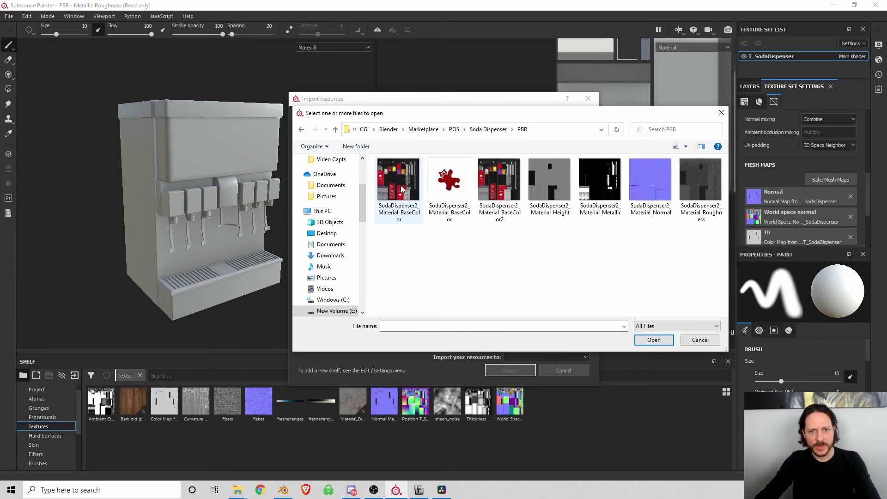
click(501, 192)
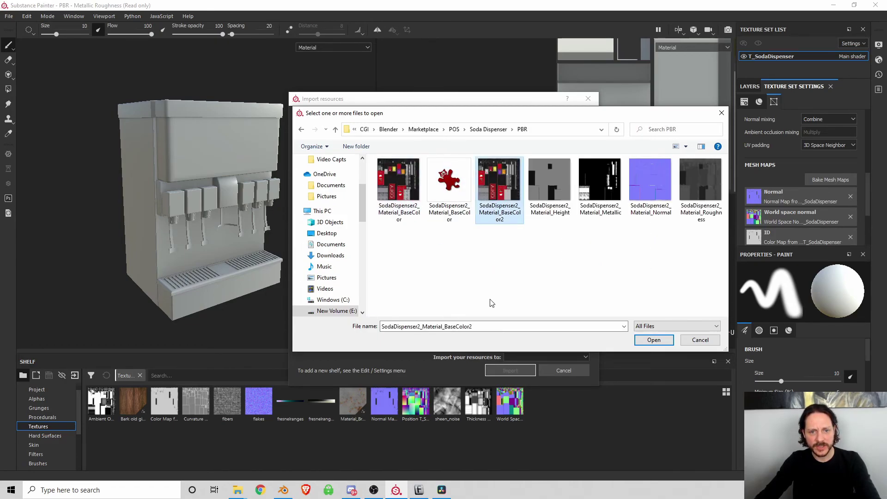
double_click(499, 189)
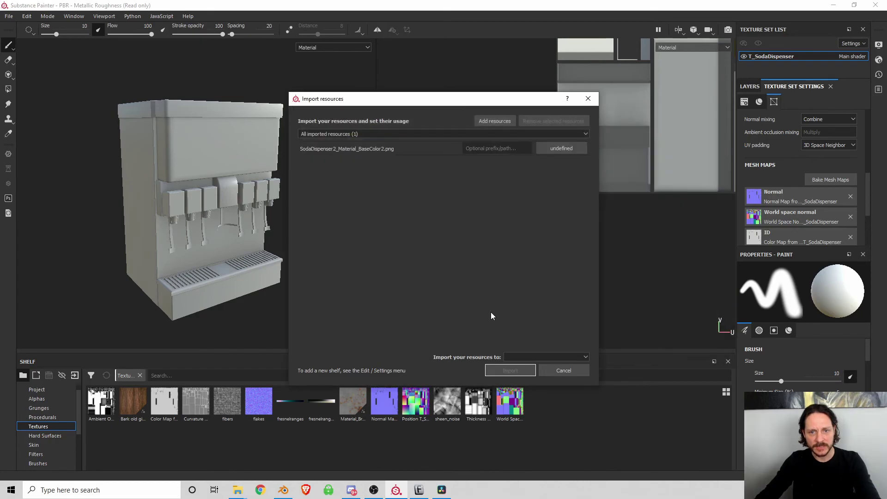
Step: Import the file as a texture into the PBR - Metallic Roughness project
click(562, 152)
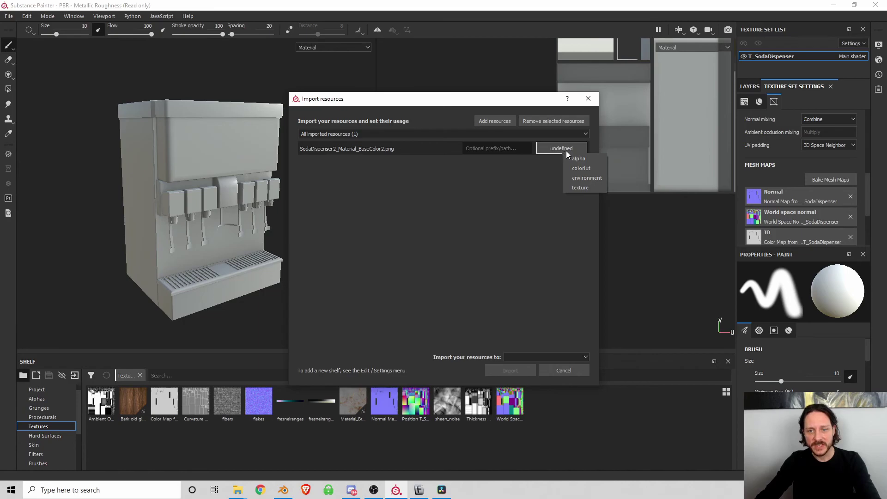
click(580, 187)
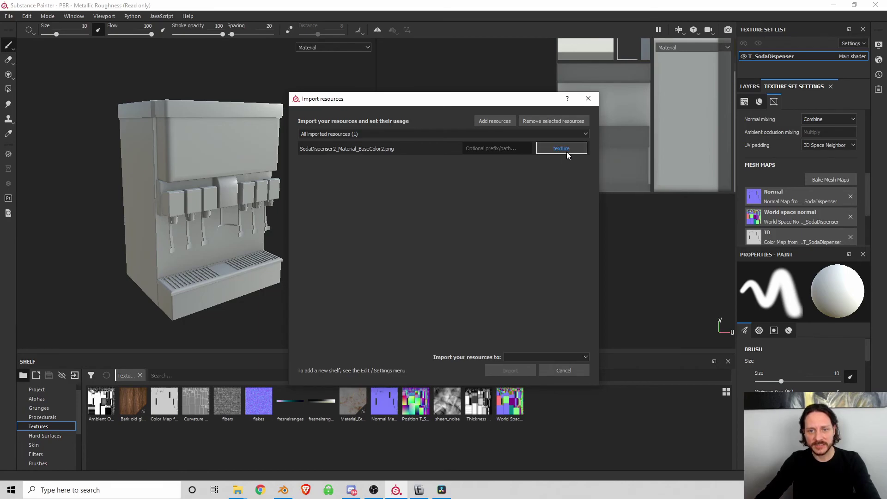
click(562, 356)
click(536, 371)
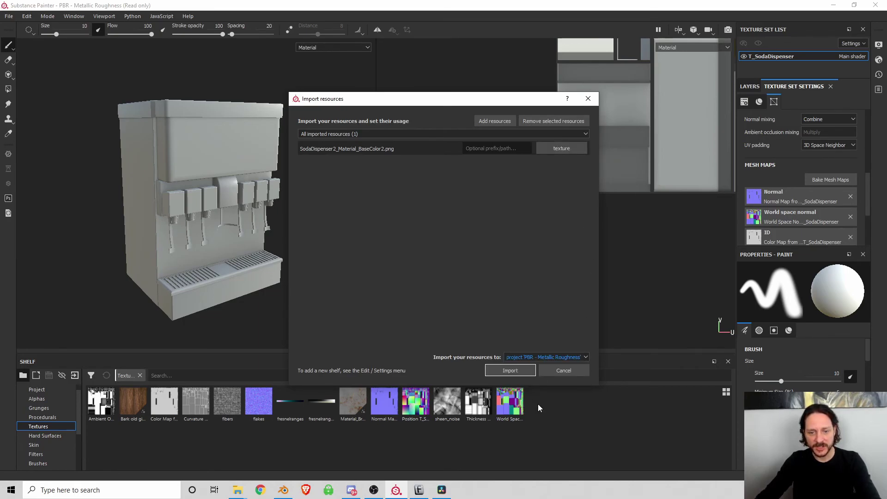
click(517, 369)
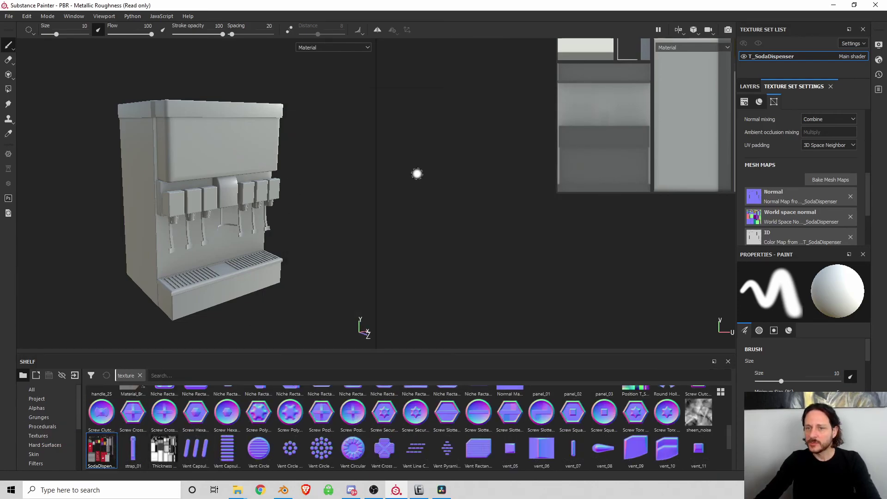
scroll(643, 151, down, 2)
scroll(582, 180, down, 2)
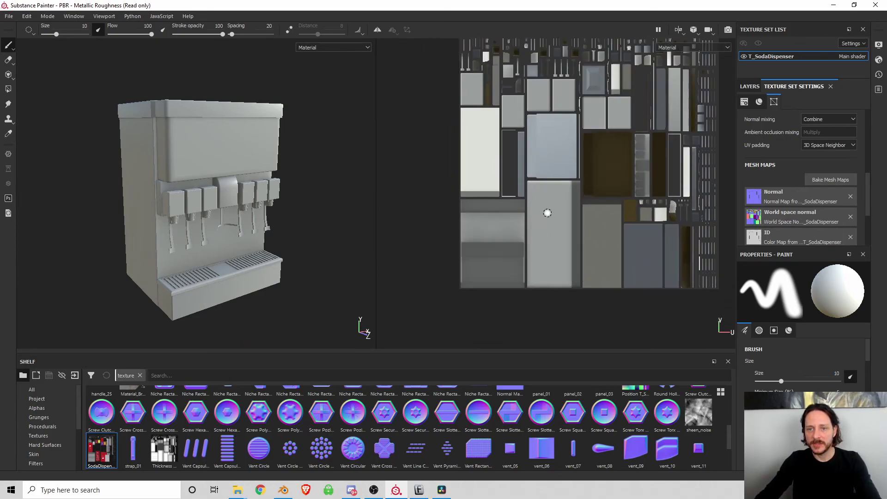
scroll(547, 210, down, 2)
scroll(574, 192, down, 1)
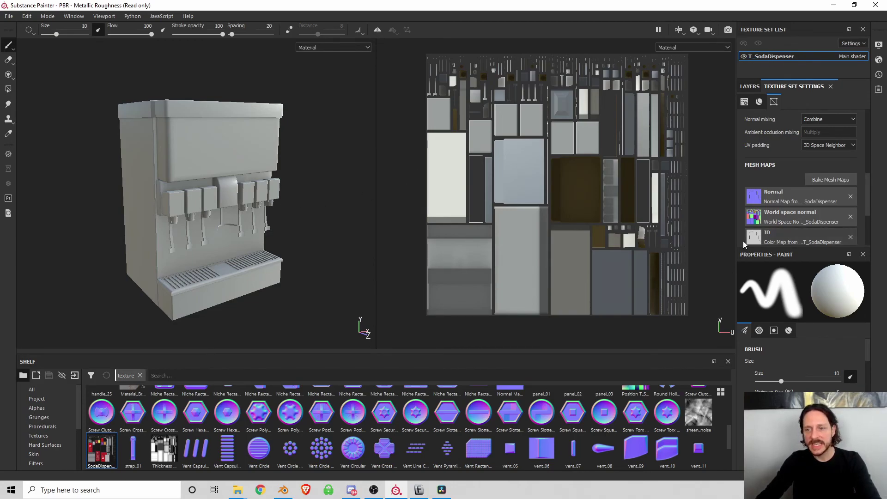
Step: Add a fill layer with its height, roughness, metallic and normal channels disabled
click(751, 87)
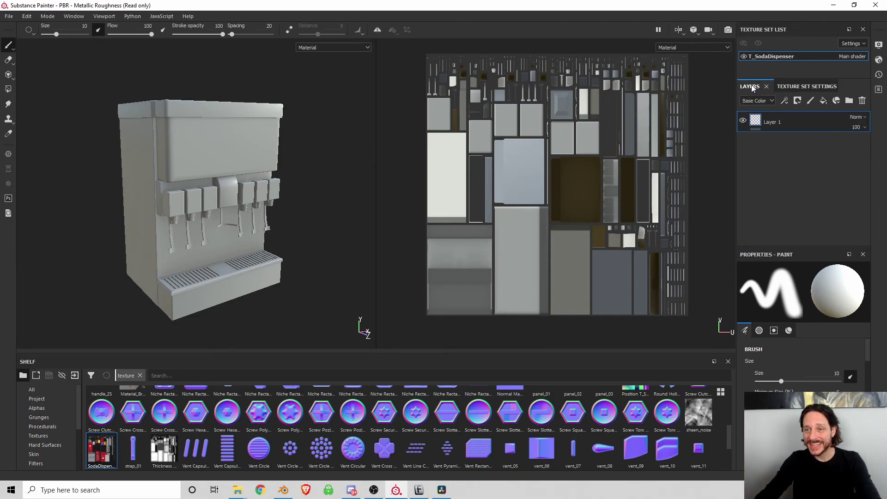
click(825, 100)
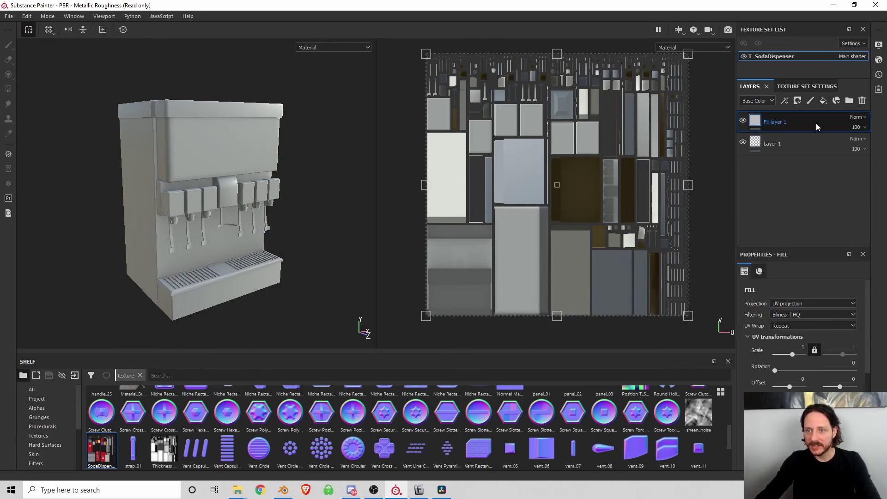
scroll(797, 319, down, 5)
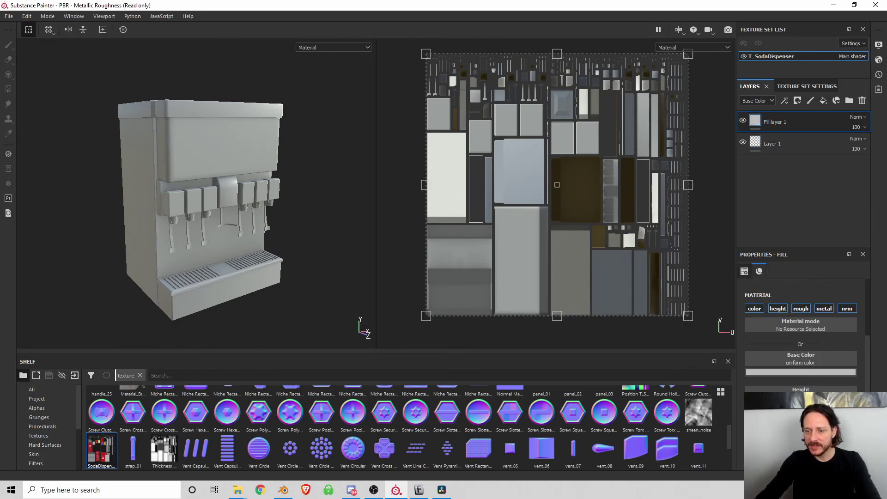
click(780, 308)
click(825, 309)
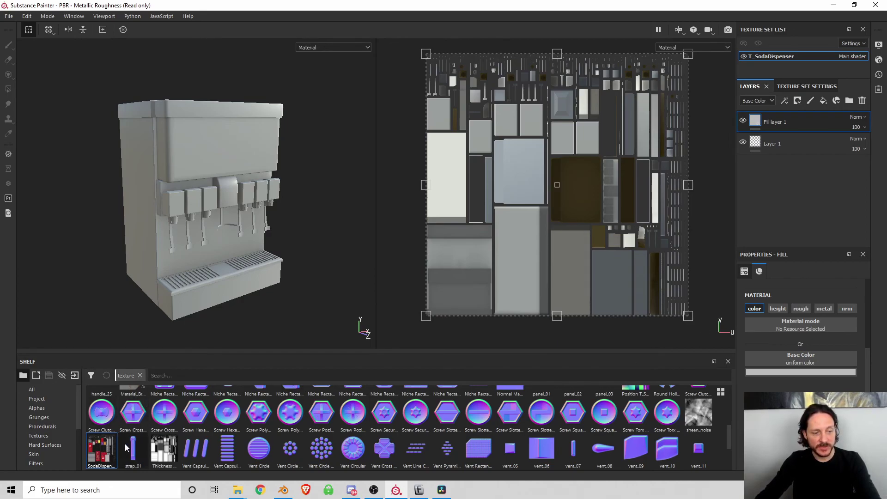
Step: Use the SodaDispenser BaseColor2 texture as the fill layer's Base Color
drag(101, 453, 788, 357)
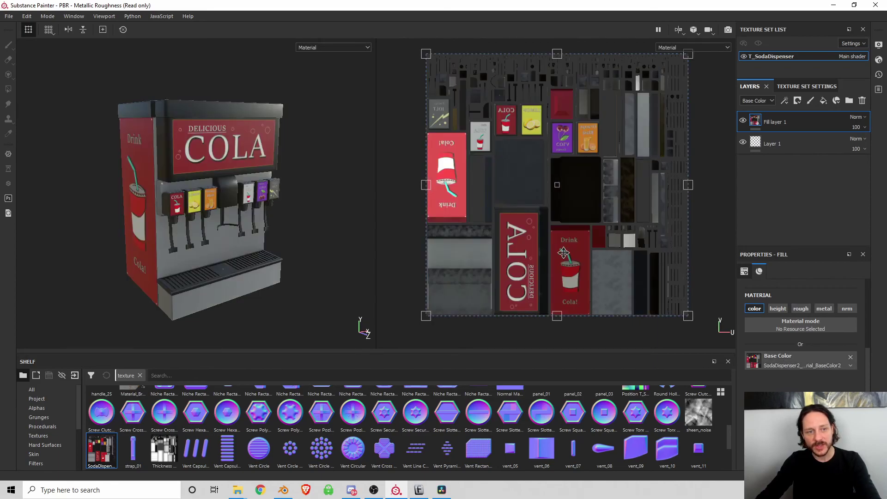
scroll(268, 170, up, 2)
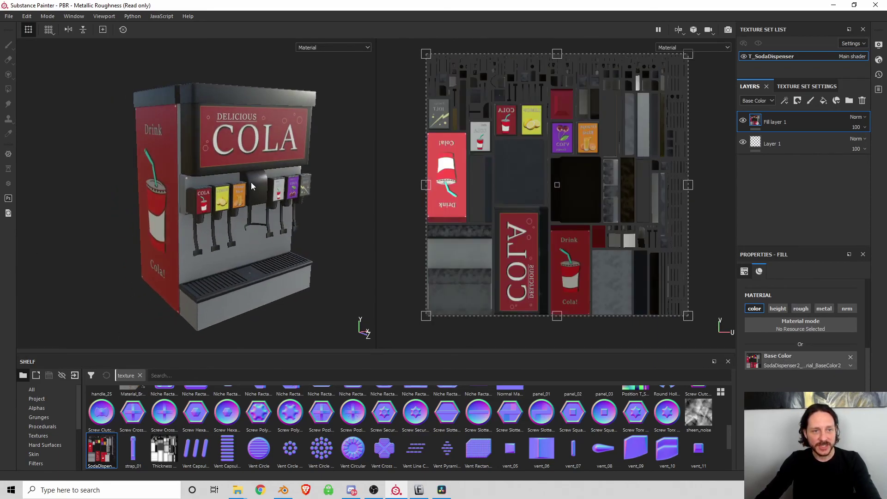
scroll(236, 168, up, 3)
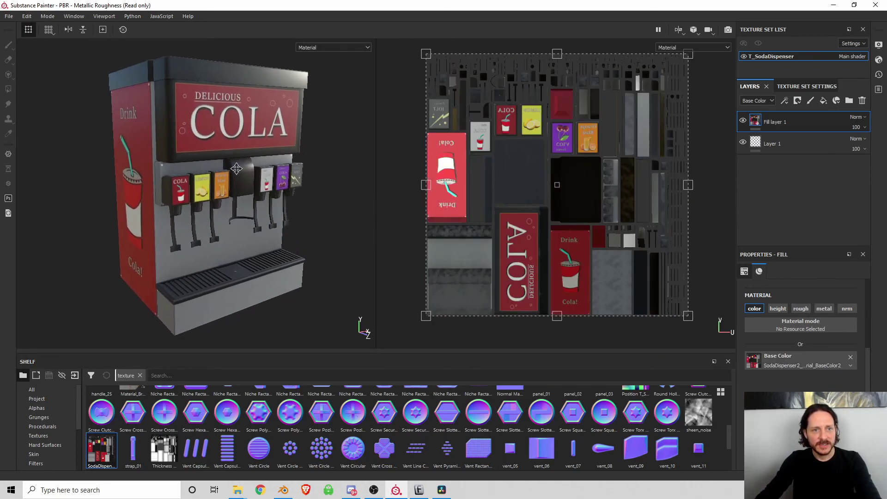
scroll(236, 168, up, 1)
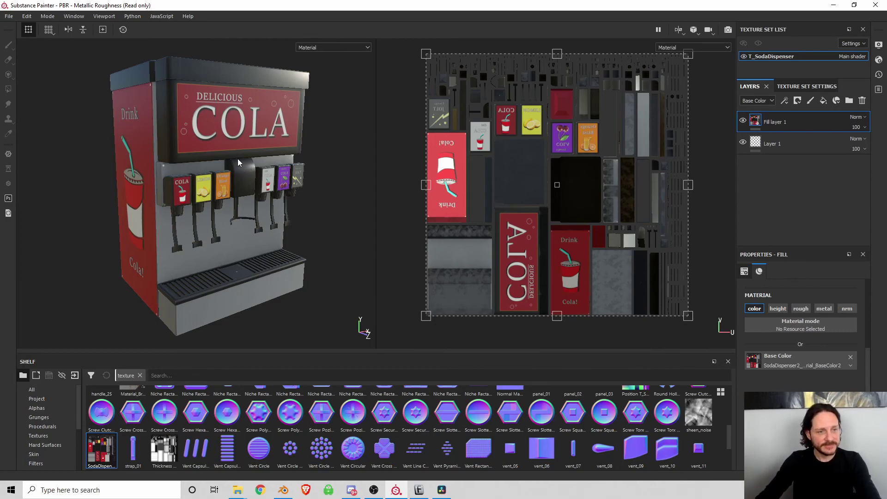
scroll(229, 172, down, 1)
alt+drag(229, 172, 237, 179)
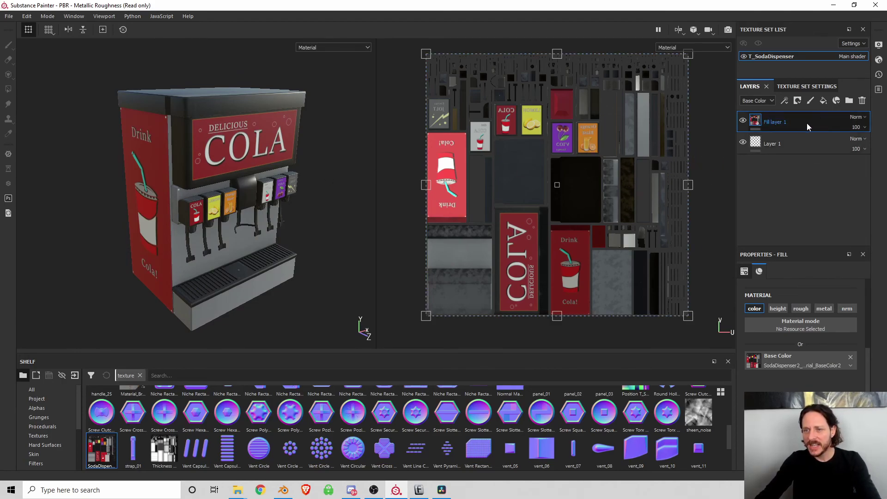
Step: Add Fill layer 2 with a Dirt Splashes smart mask
click(823, 101)
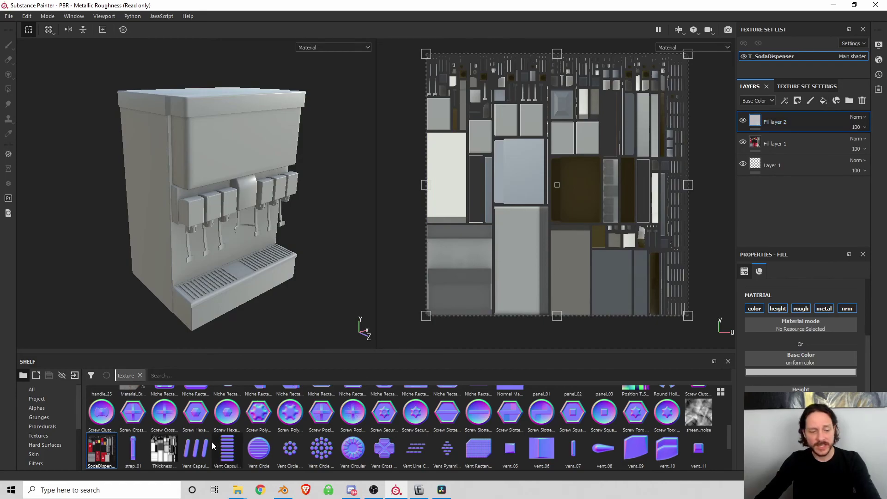
scroll(51, 448, down, 3)
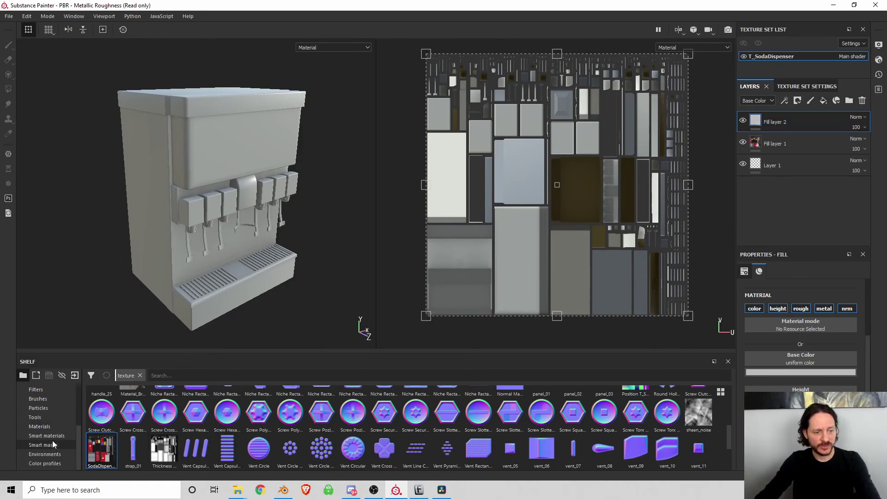
click(51, 446)
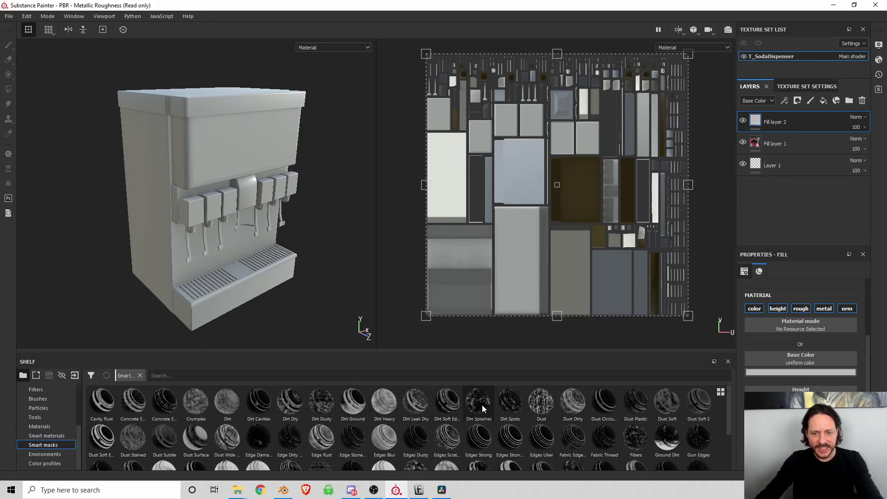
drag(481, 404, 792, 120)
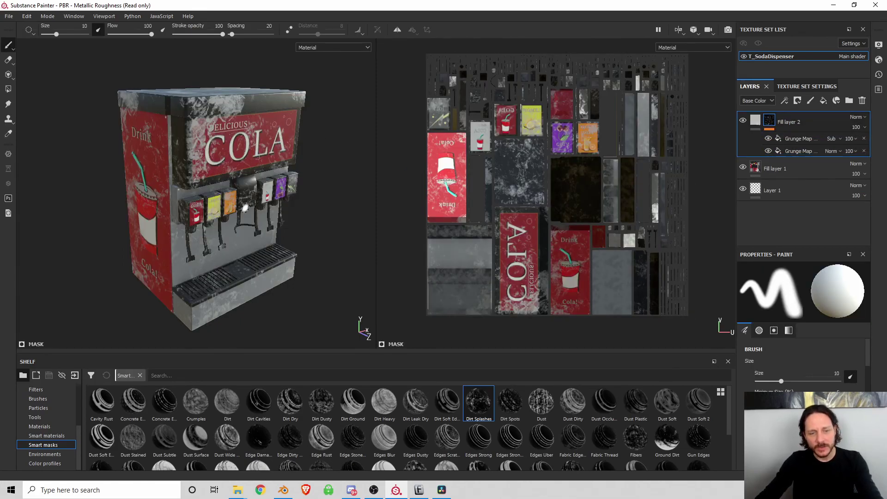
Step: Give Fill layer 2 a dark base colour at 39 opacity, and add Fill layer 3 above
click(758, 121)
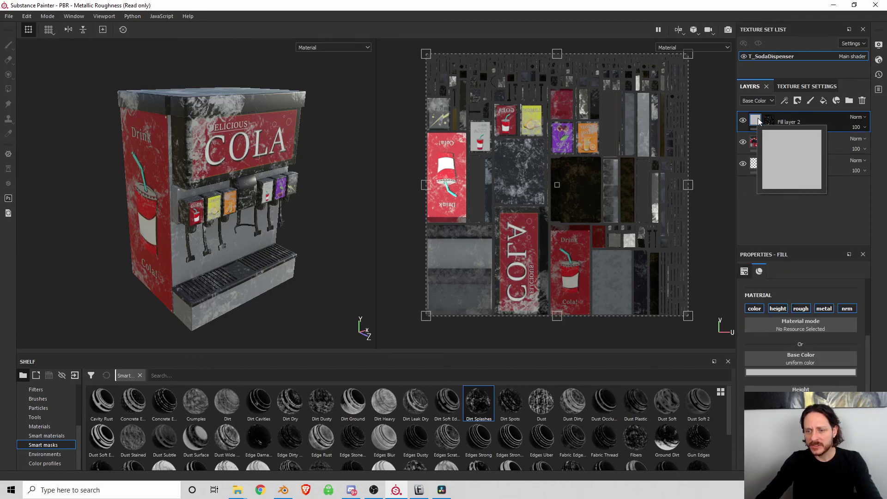
click(794, 373)
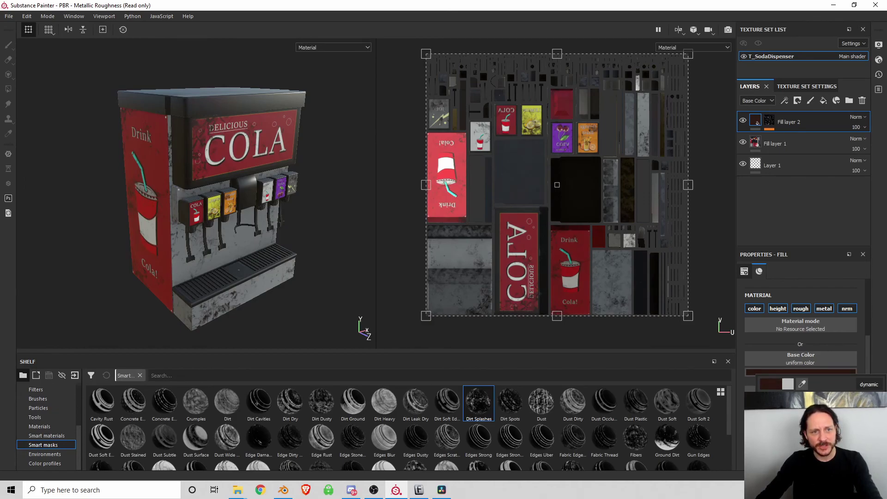
click(857, 127)
drag(882, 144, 861, 148)
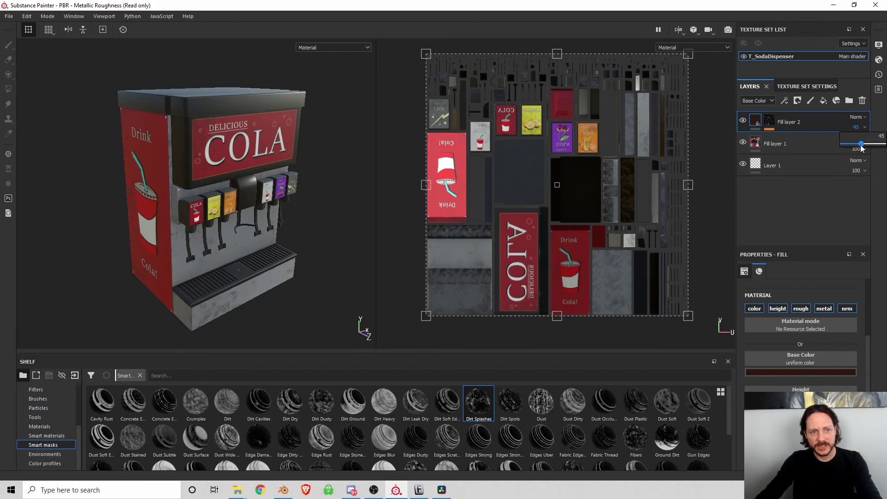
drag(862, 148, 860, 147)
mouse_move(191, 242)
alt+mouse_down()
mouse_move(153, 212)
mouse_move(278, 196)
alt+mouse_up()
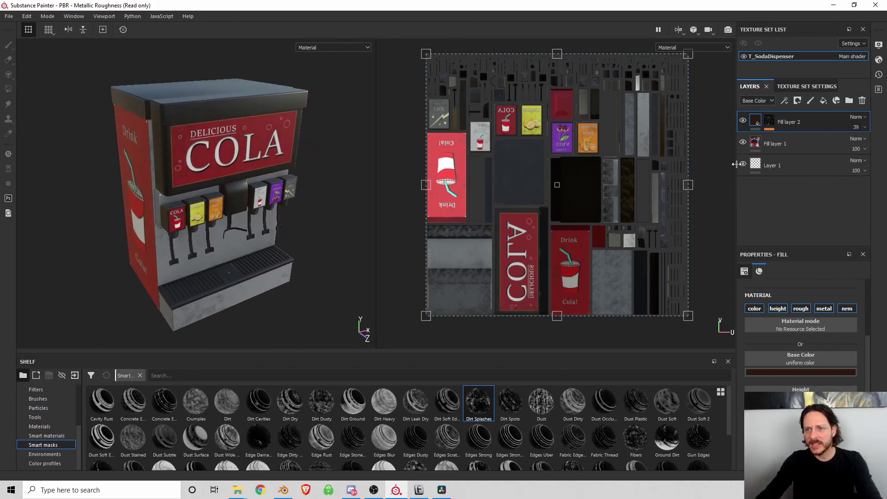
click(824, 100)
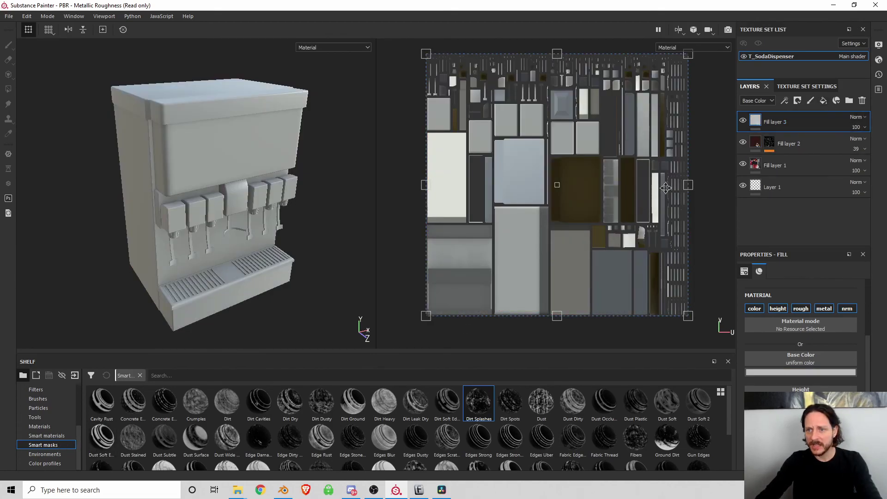
Step: Apply the Dirt Cavities smart mask to Fill layer 3 and set its Base Color to dark red
scroll(628, 414, down, 2)
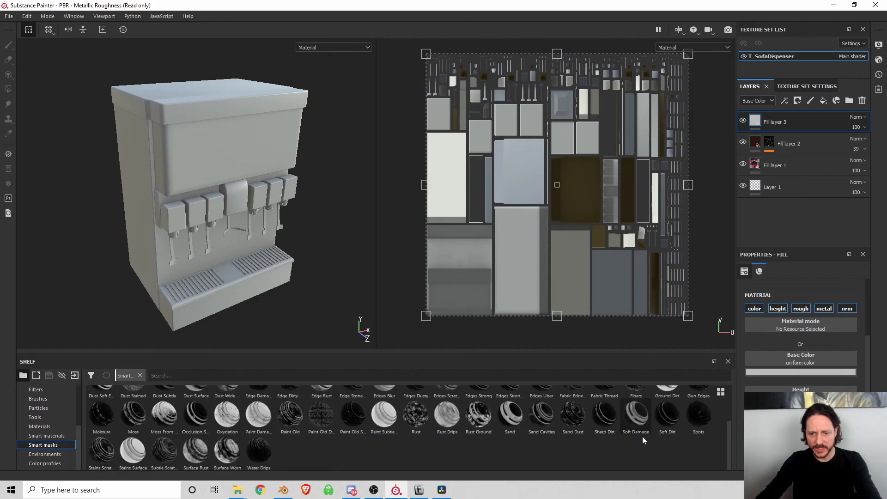
scroll(389, 434, up, 2)
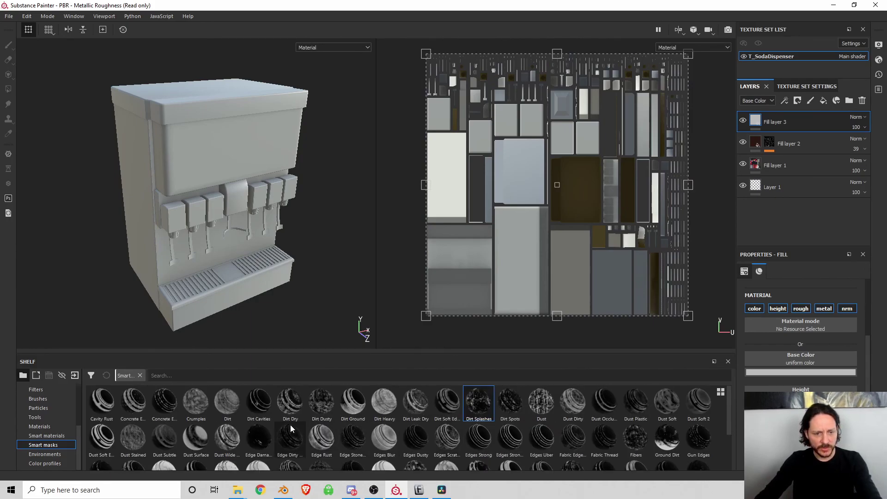
drag(255, 402, 820, 121)
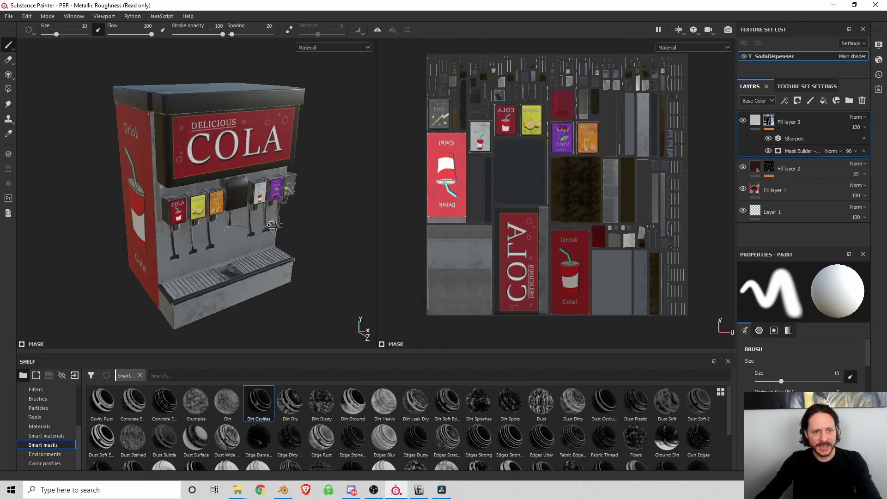
alt+drag(271, 226, 263, 176)
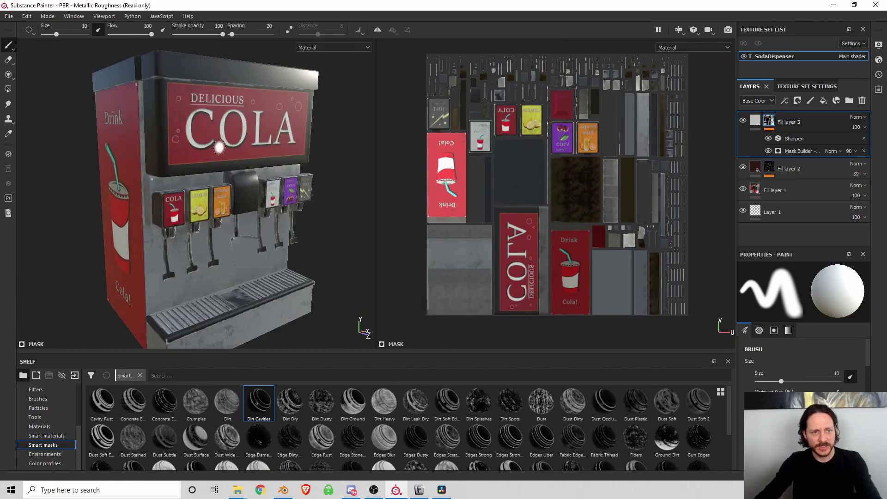
scroll(224, 118, up, 5)
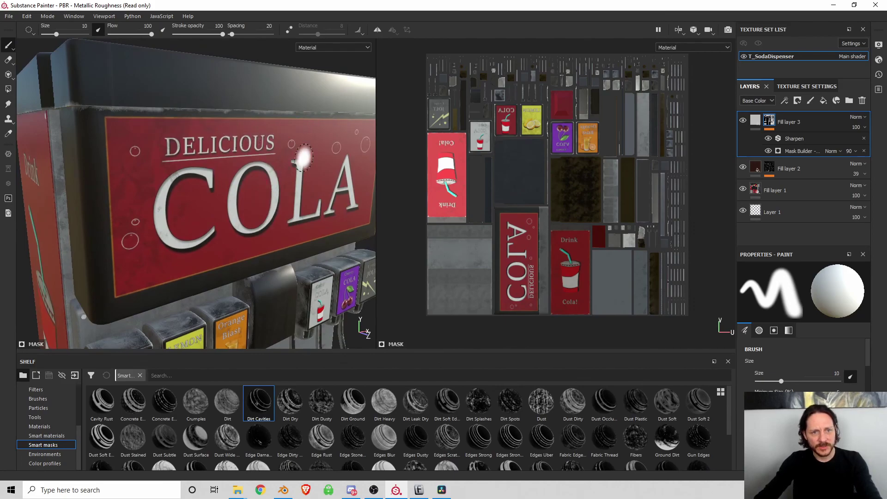
click(755, 120)
click(801, 372)
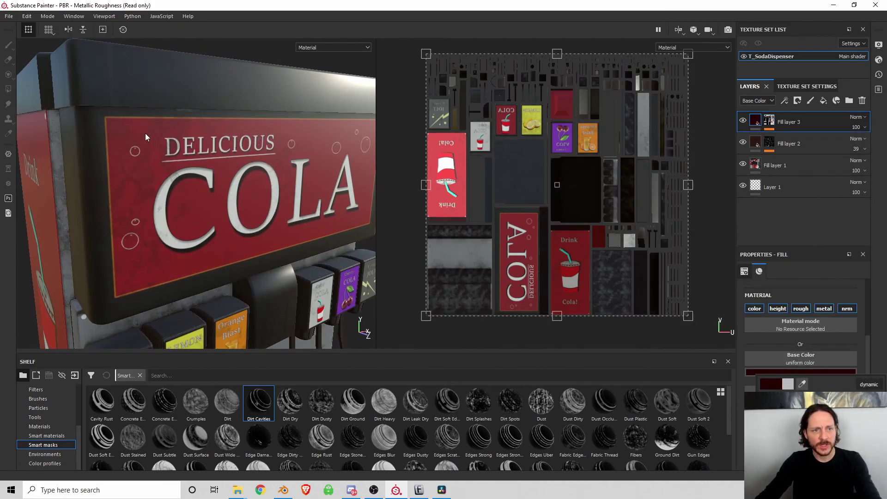
key(f)
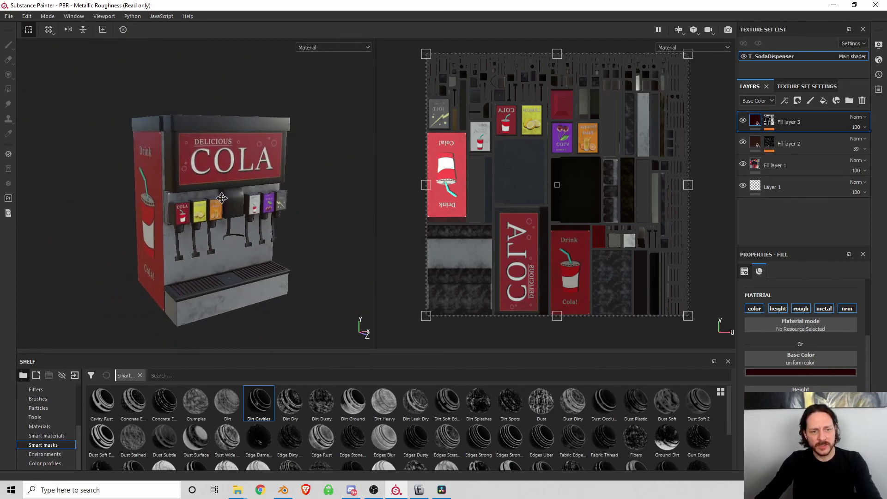
middle_drag(221, 198, 220, 194)
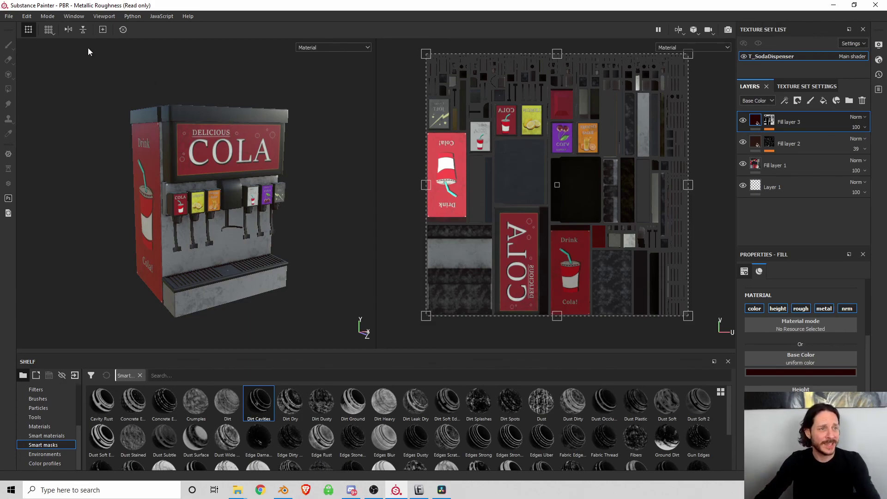
Step: Create a Tut folder inside Soda Dispenser/PBR and set it as the texture export directory
click(11, 16)
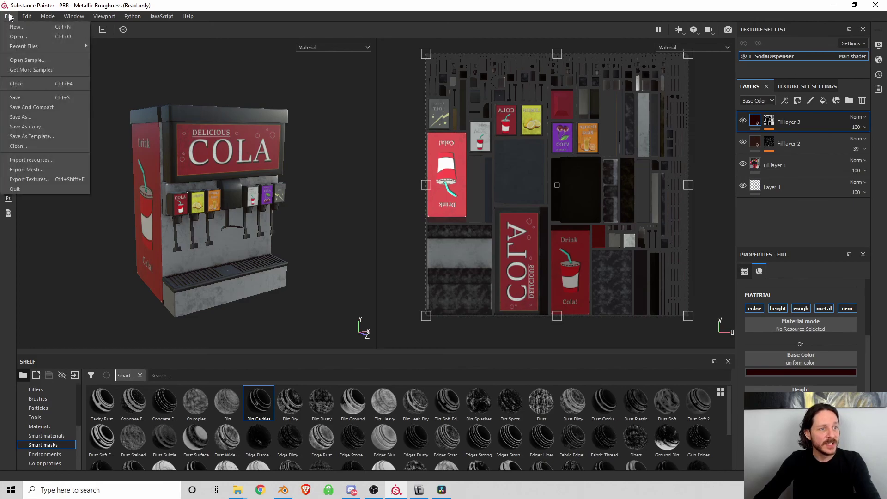
click(25, 178)
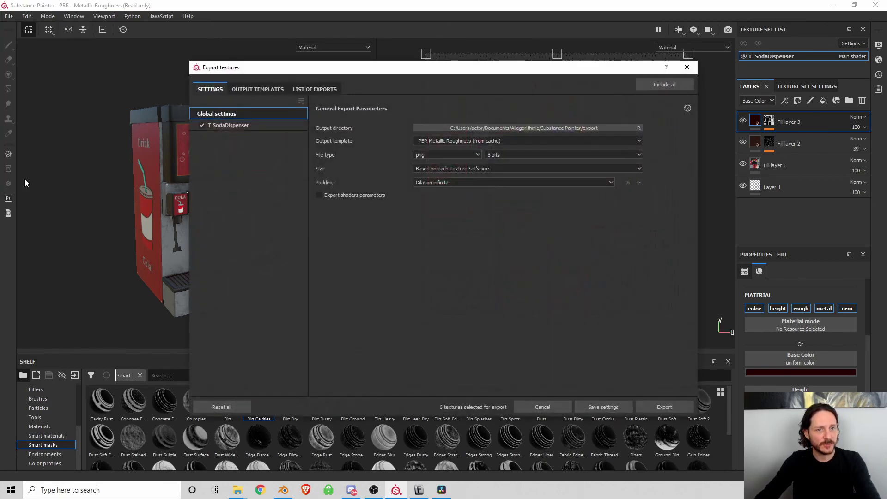
click(501, 128)
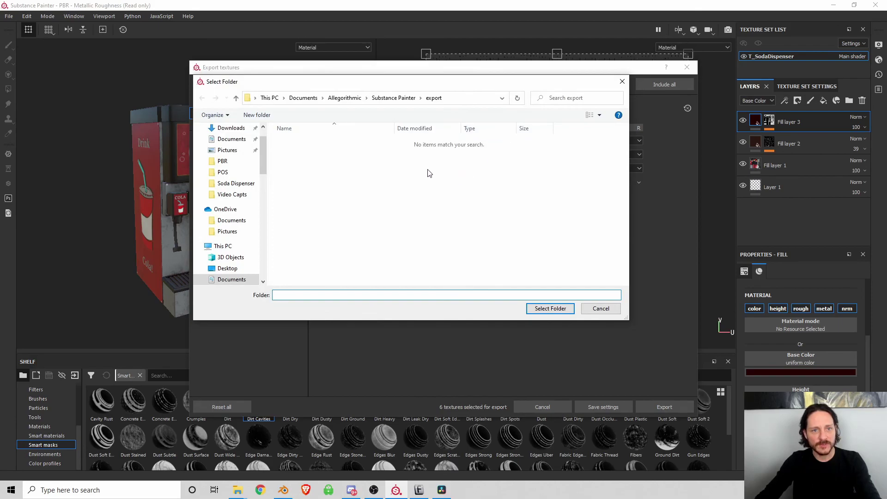
click(236, 183)
double_click(296, 144)
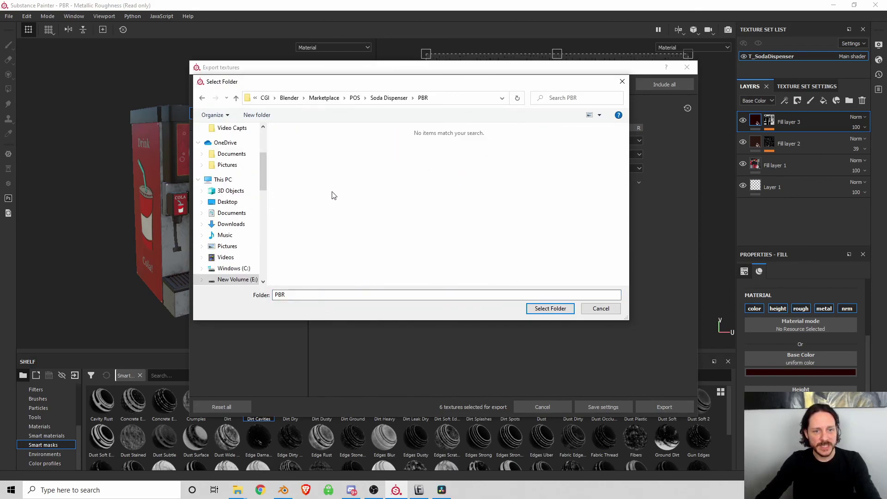
right_click(372, 196)
click(491, 292)
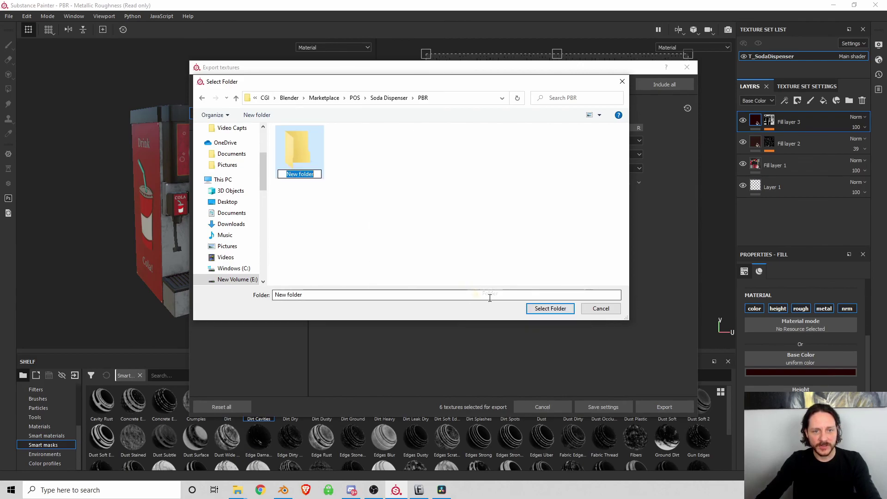
text(Tut)
key(Return)
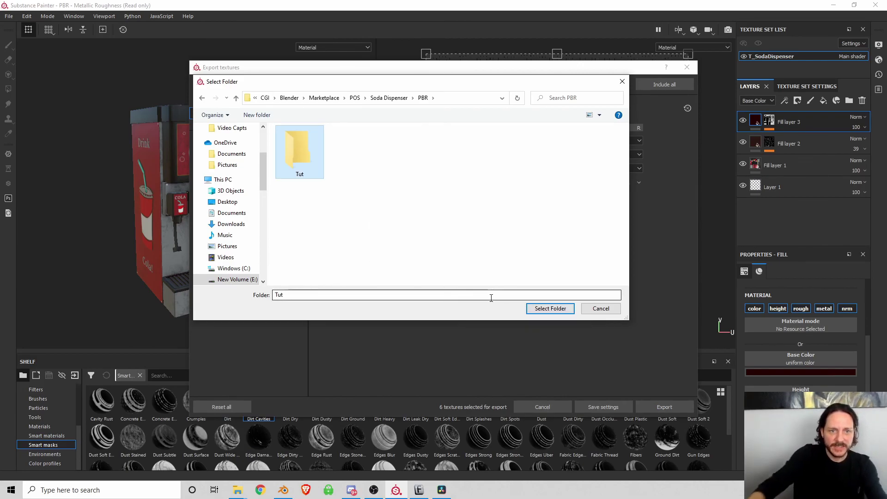
double_click(306, 144)
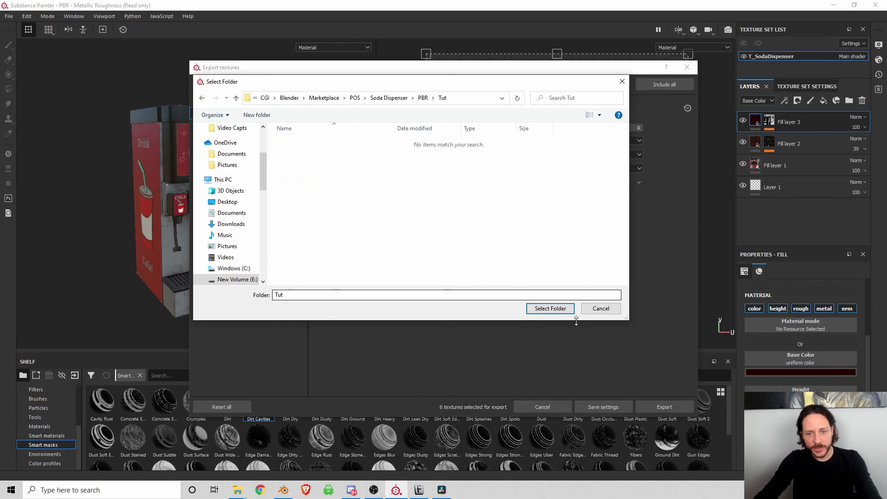
click(560, 308)
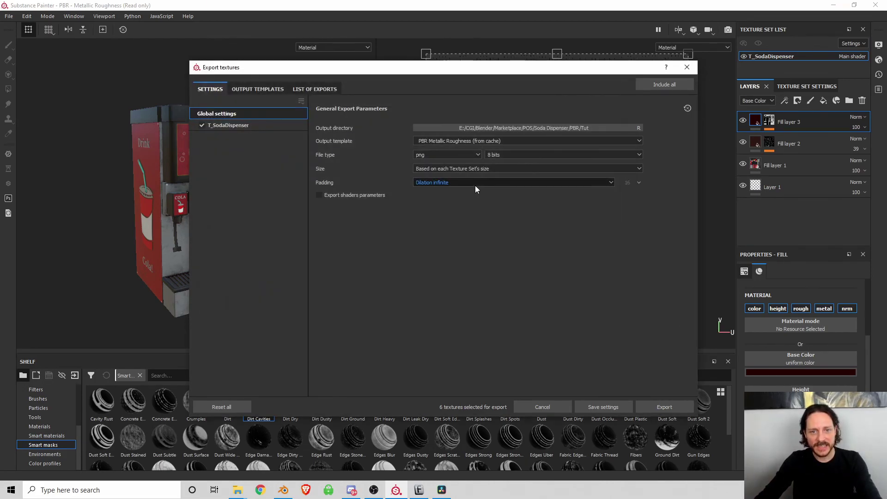
Step: Check the export size options, leave them unchanged, and view the Output Templates
click(456, 169)
click(451, 168)
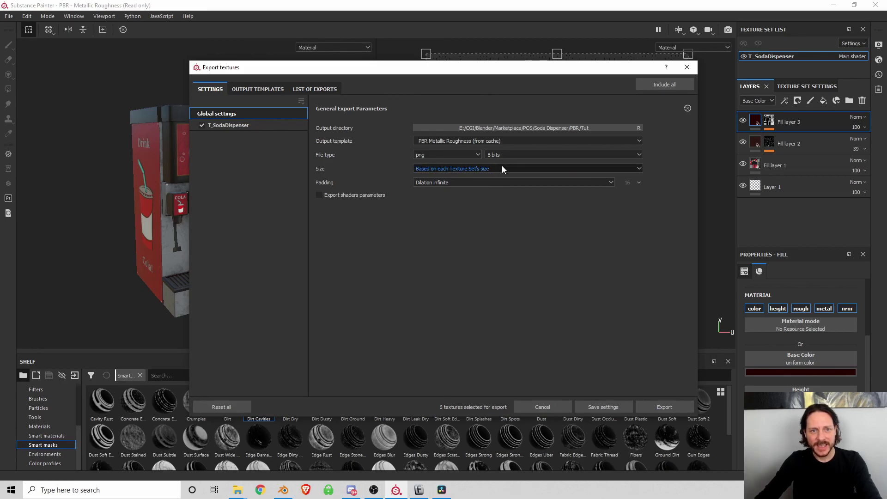
click(259, 88)
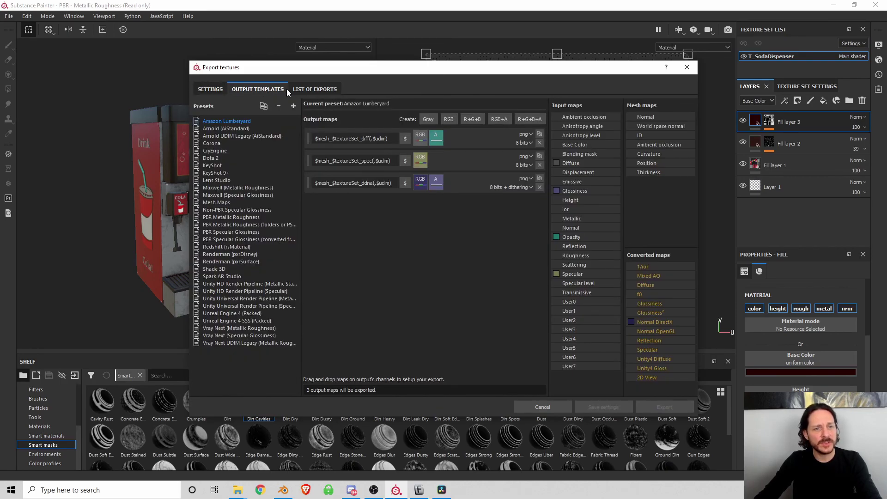
Step: Export the six 4096 PNG maps for T_SodaDispenser, then go back to Blender
click(315, 89)
click(245, 88)
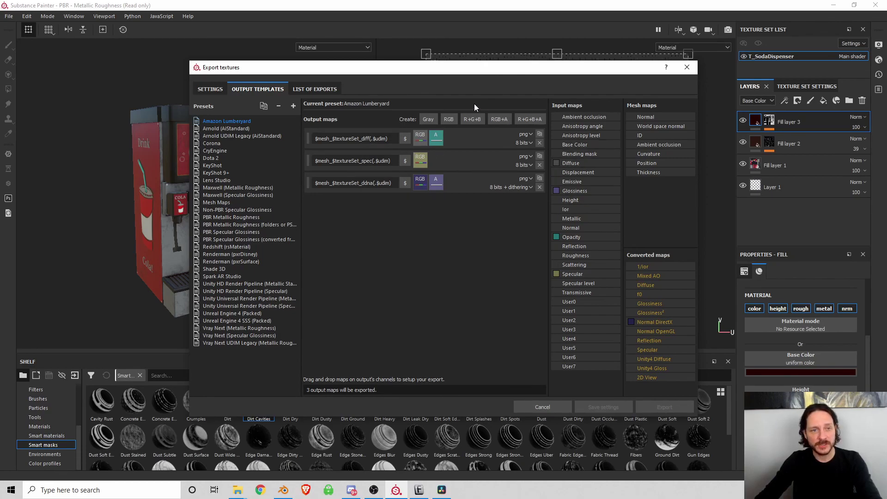
click(211, 89)
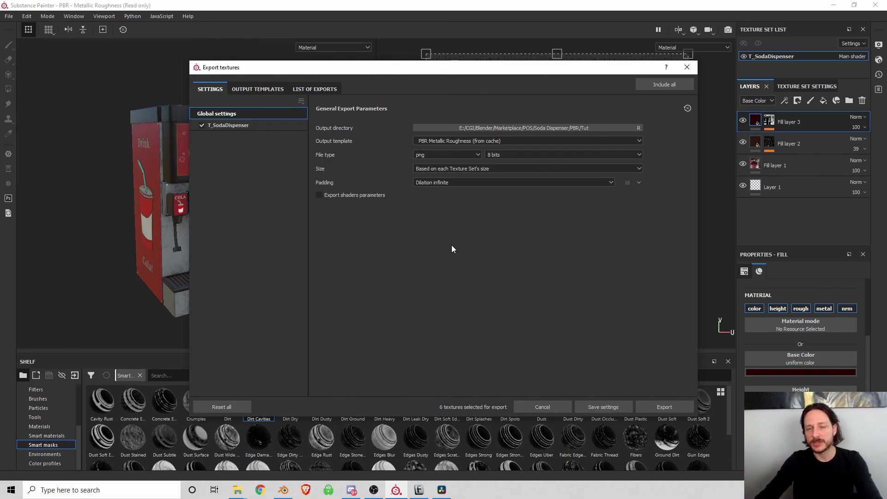
click(652, 405)
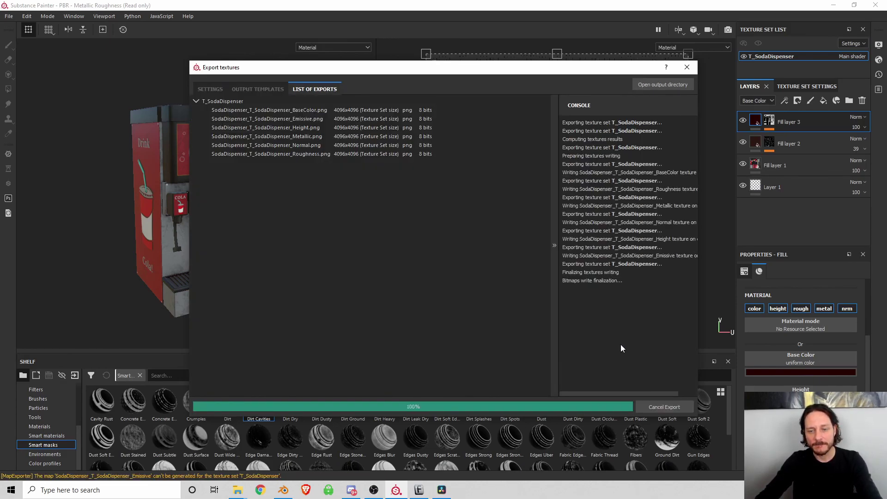
click(687, 67)
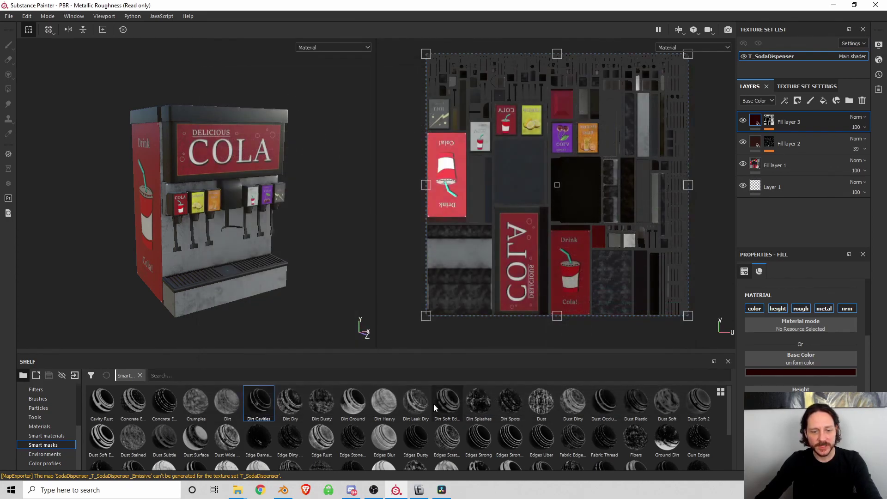
click(284, 490)
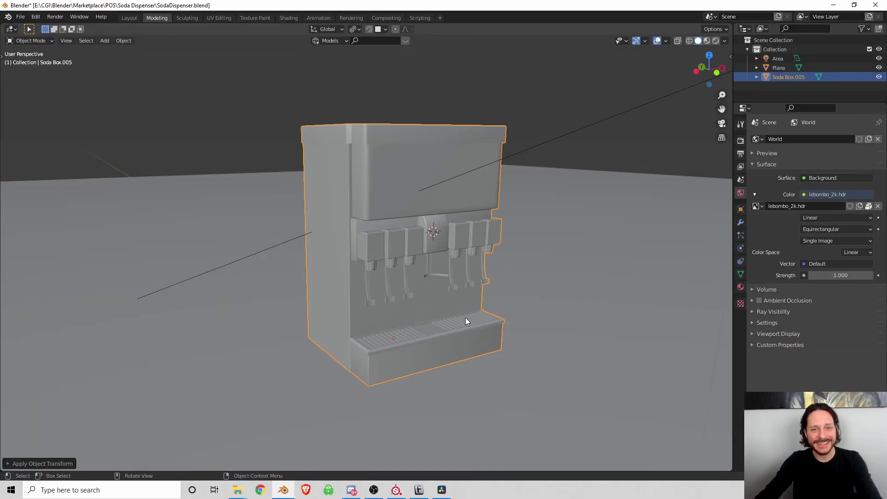
Step: In the Shading workspace, delete T_SodaDispenser's old Image Texture node so the dispenser turns plain white
mouse_move(465, 317)
middle_down()
mouse_move(455, 297)
mouse_move(458, 201)
middle_up()
click(289, 17)
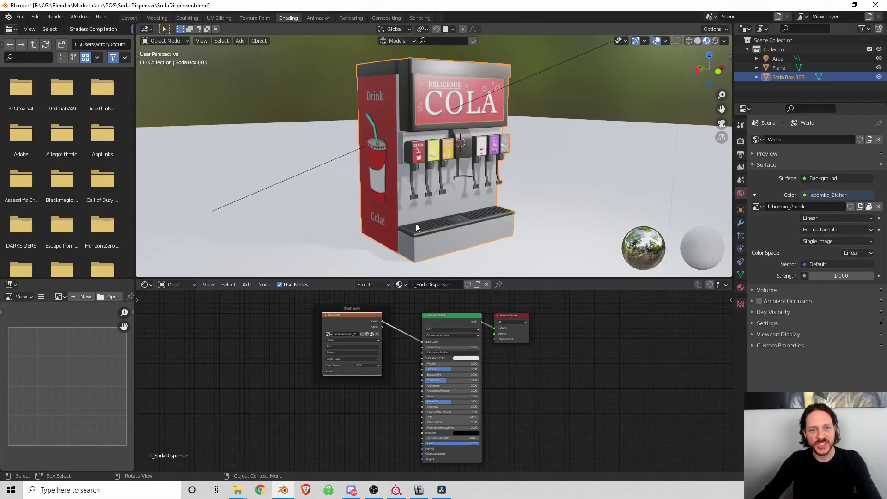
scroll(413, 342, down, 2)
scroll(406, 360, down, 1)
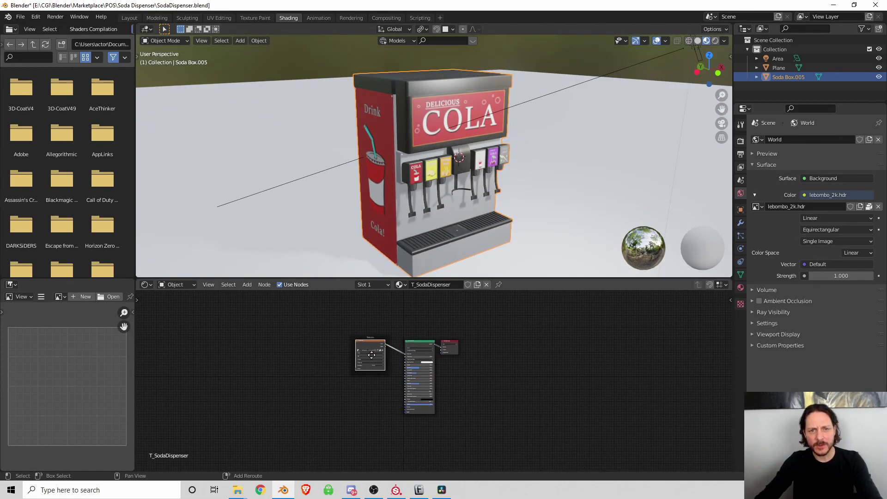
middle_drag(423, 112, 447, 194)
scroll(434, 379, up, 1)
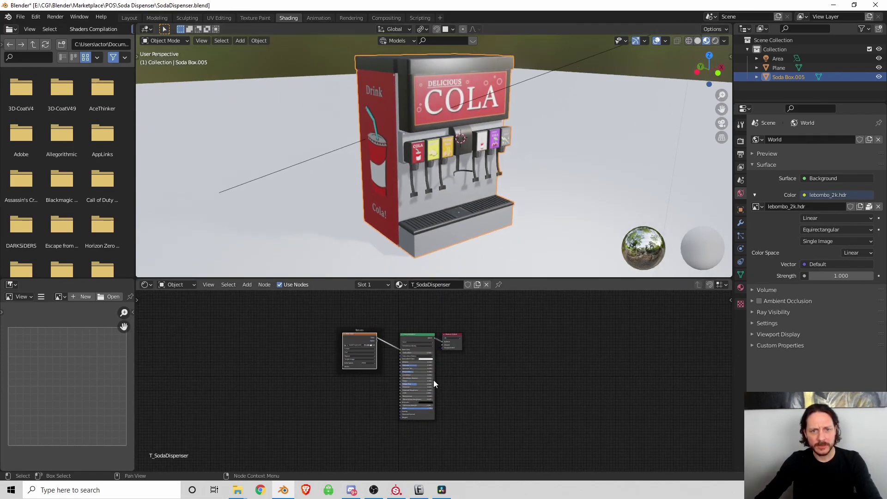
scroll(398, 356, up, 1)
scroll(400, 348, up, 1)
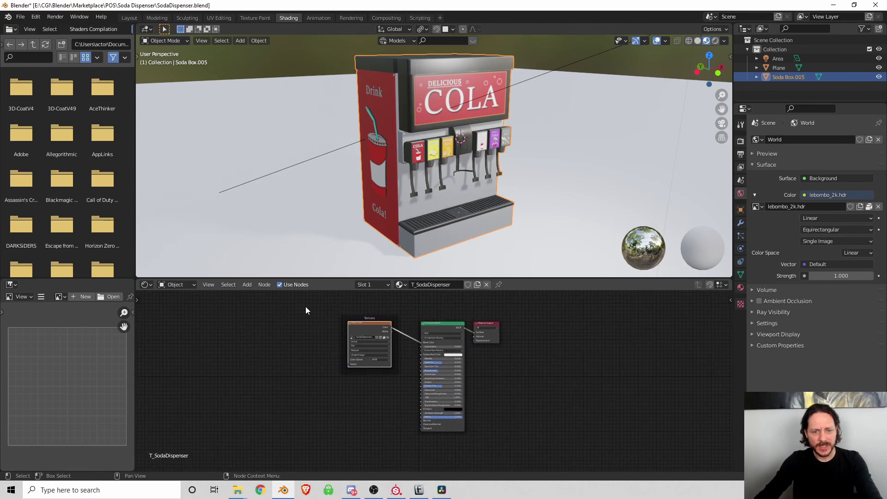
key(x)
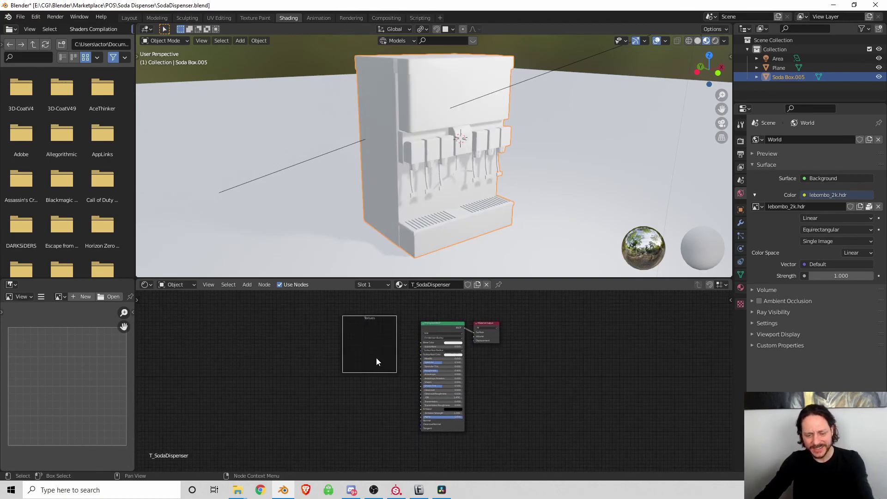
click(445, 326)
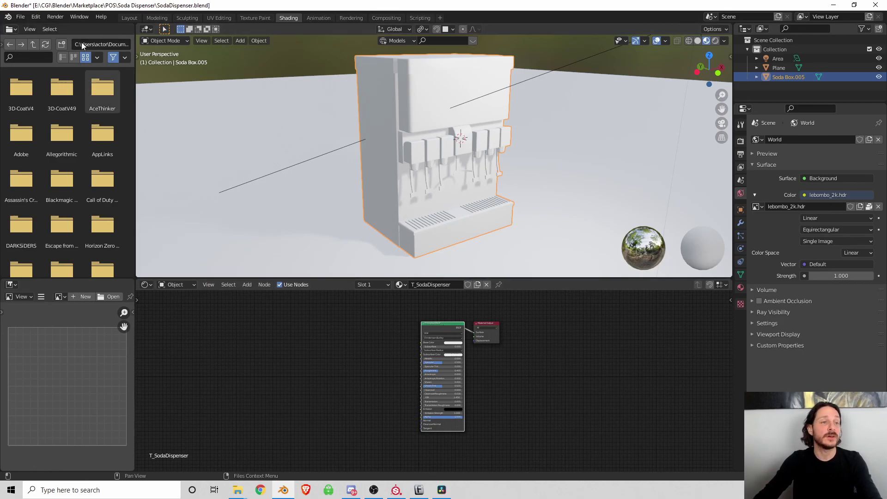
click(41, 19)
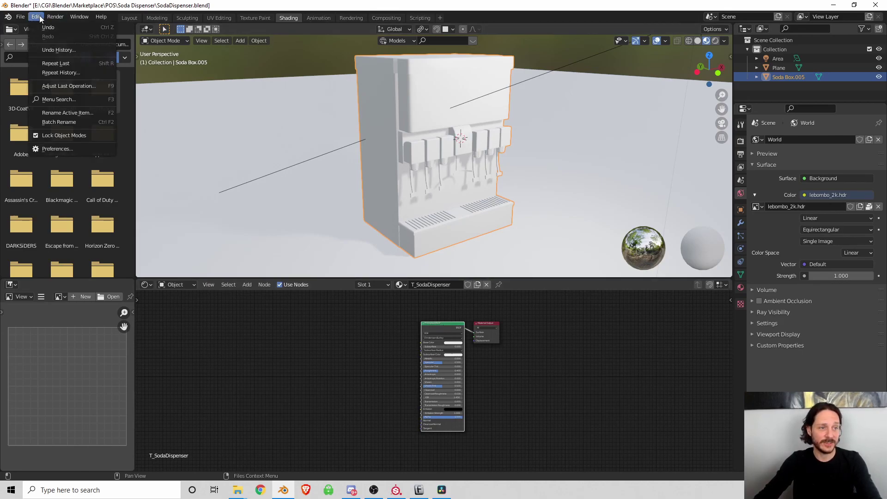
click(80, 148)
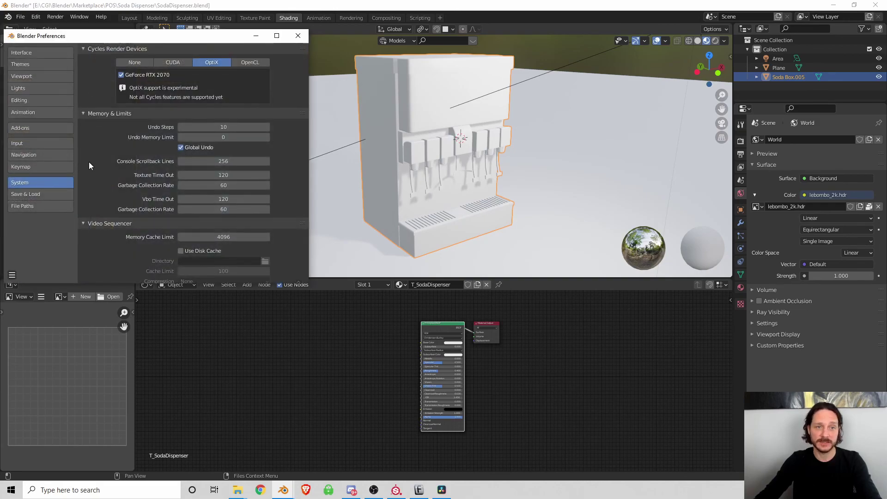
drag(166, 39, 238, 72)
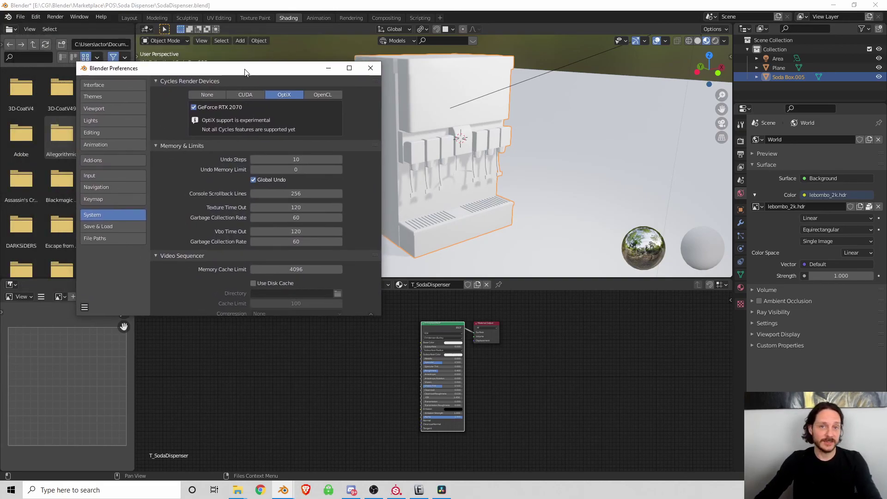
mouse_move(237, 72)
mouse_down()
mouse_move(252, 81)
mouse_move(245, 97)
mouse_up()
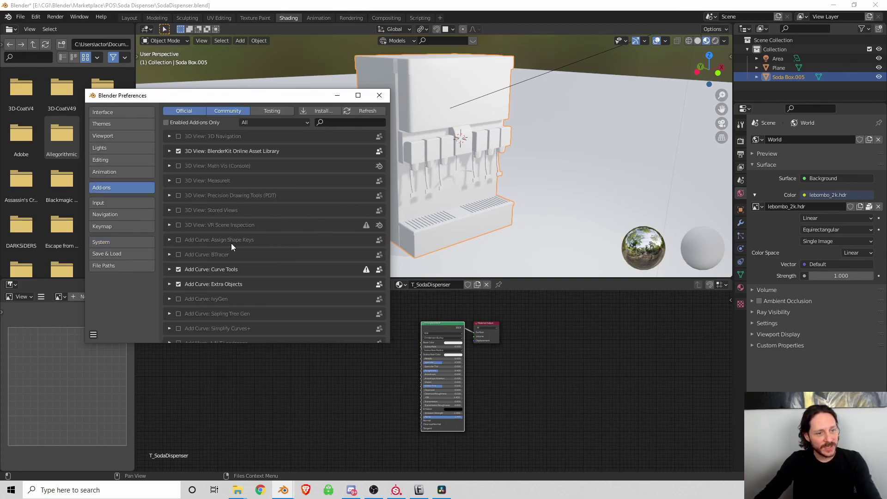
scroll(231, 243, down, 3)
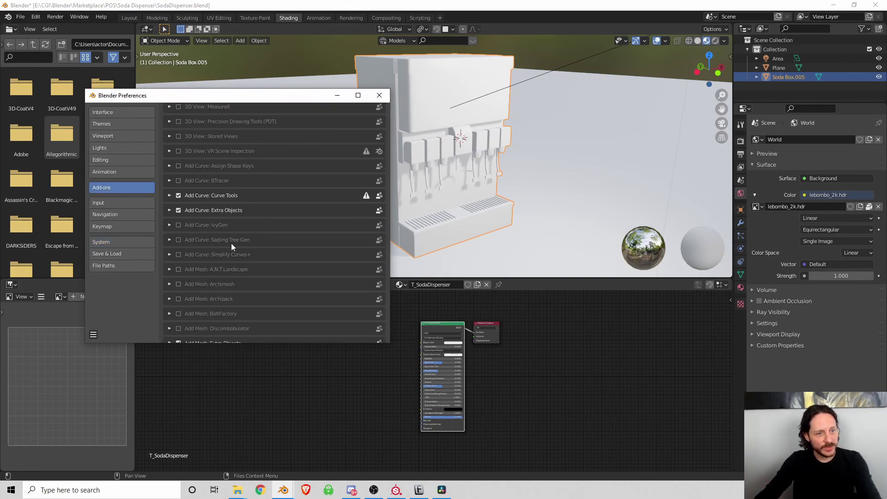
scroll(226, 249, up, 3)
click(343, 123)
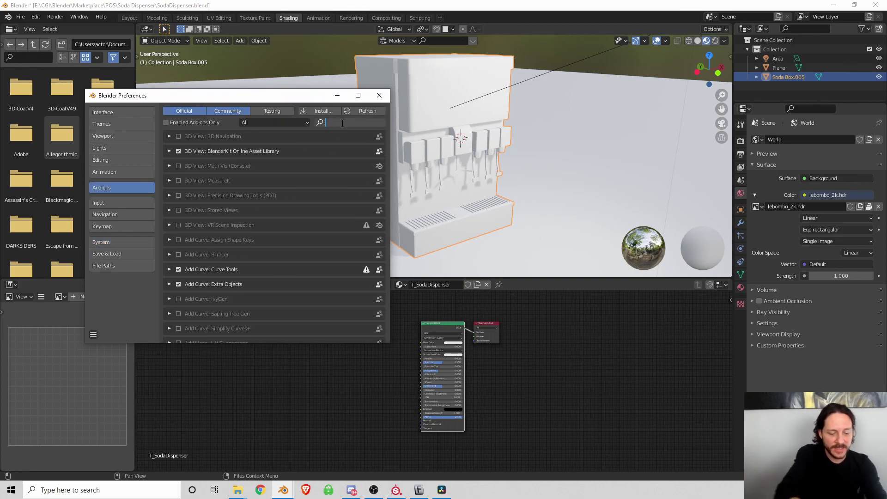
text(node)
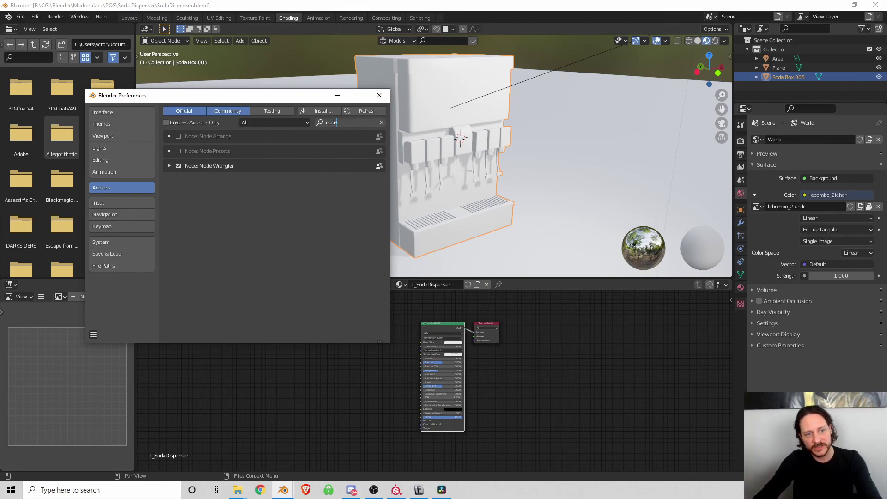
click(378, 96)
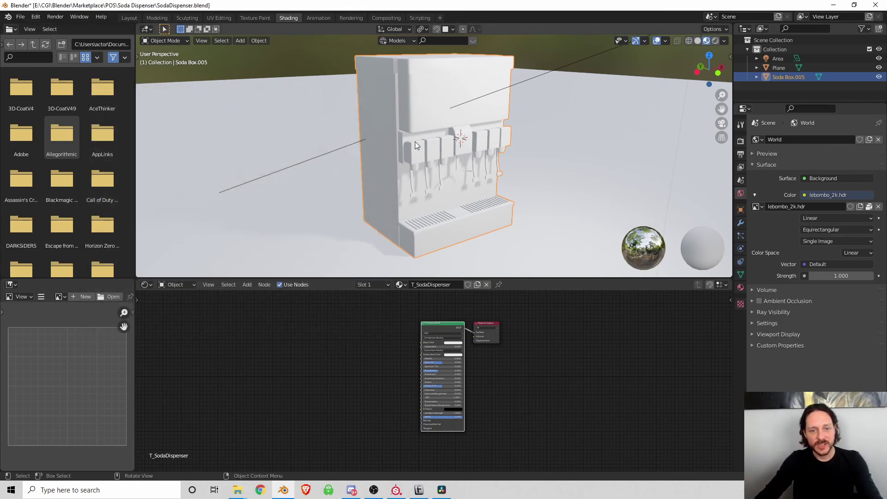
click(445, 323)
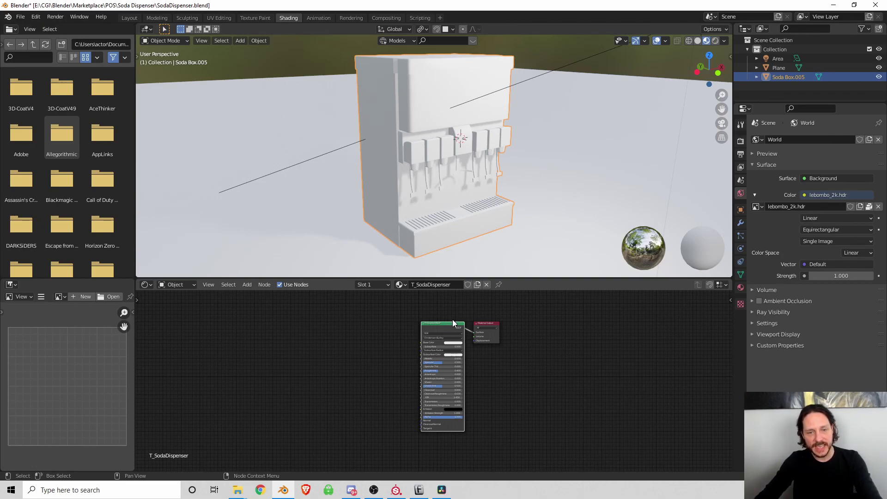
Step: Load the five Tut folder texture PNGs into the Principled BSDF via Node Wrangler's Principled Texture Setup
key(ctrl+shift+t)
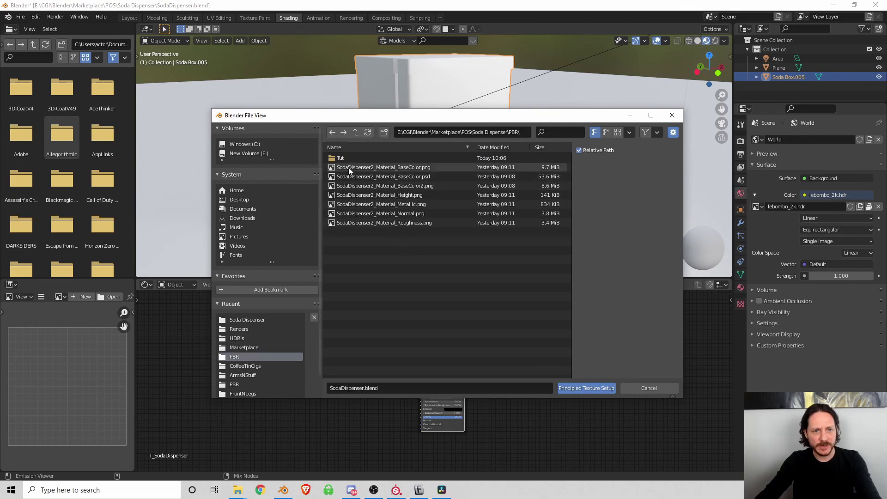
double_click(342, 157)
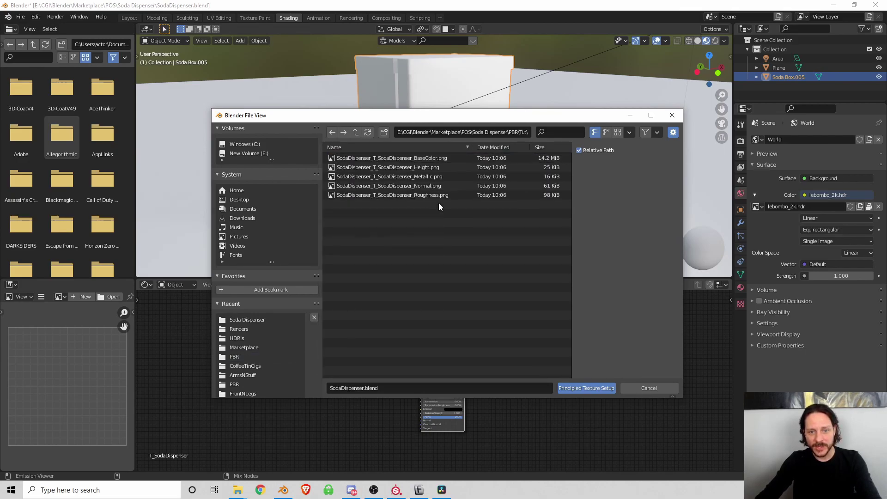
click(383, 157)
shift+click(386, 198)
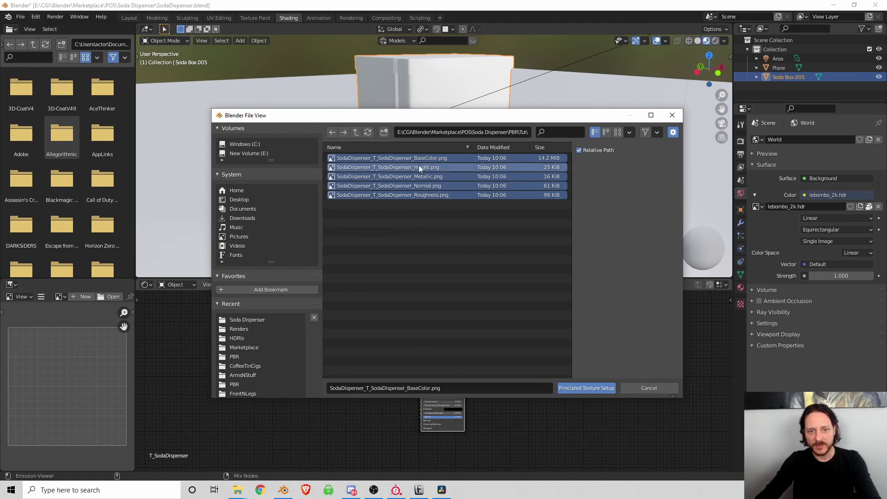
click(581, 388)
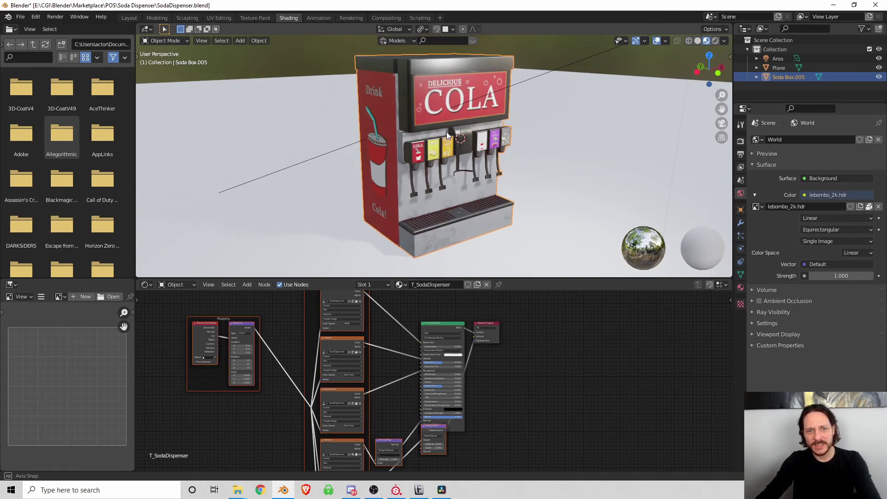
middle_drag(446, 132, 434, 137)
scroll(361, 383, down, 2)
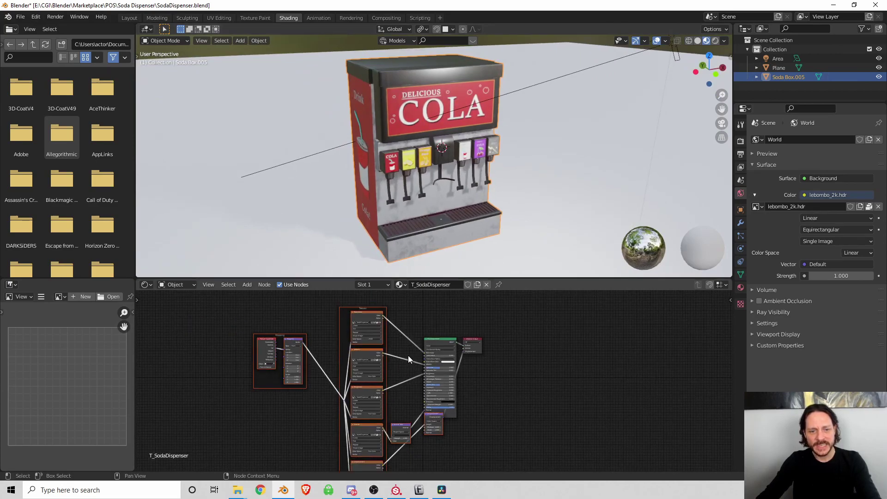
drag(237, 315, 416, 469)
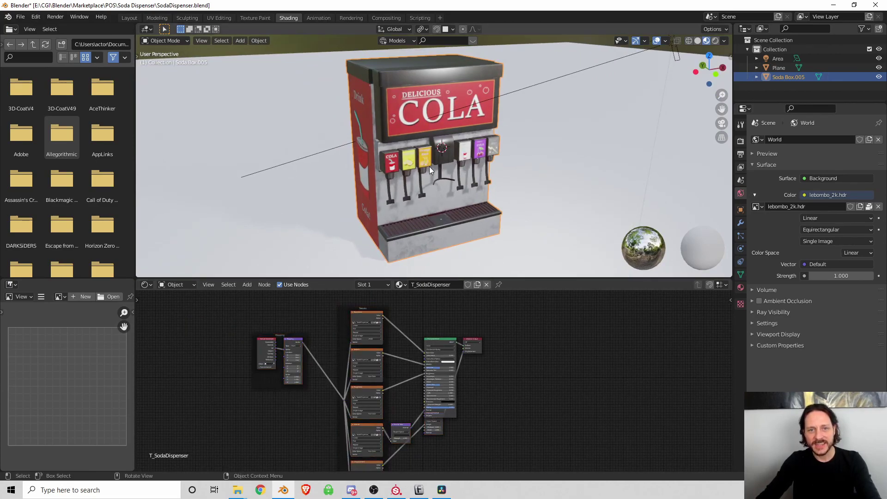
middle_drag(429, 167, 431, 171)
scroll(431, 170, down, 2)
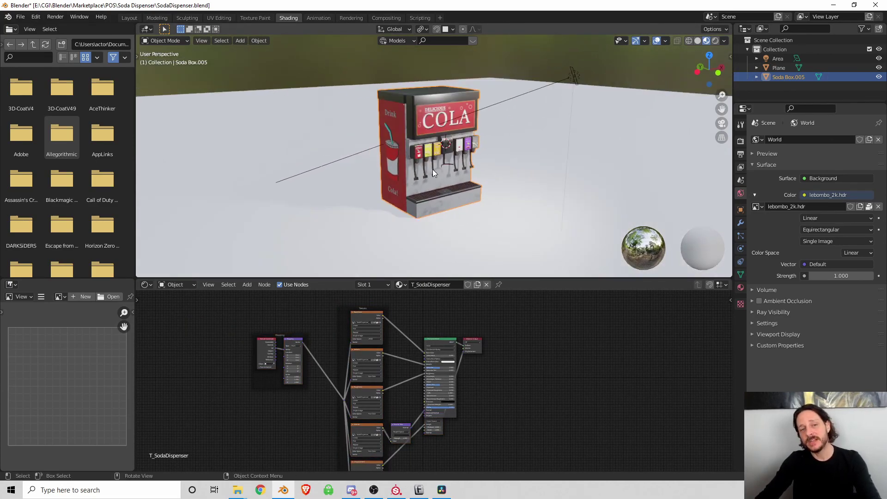
drag(261, 315, 417, 459)
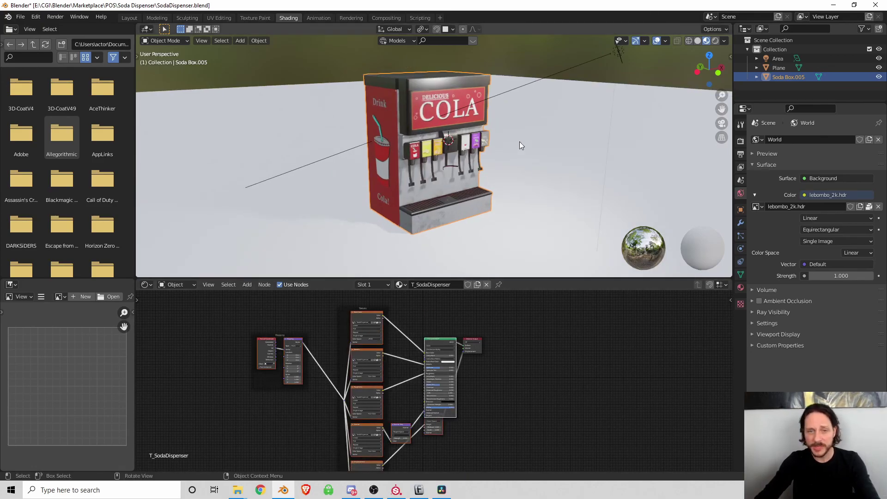
middle_drag(444, 91, 436, 78)
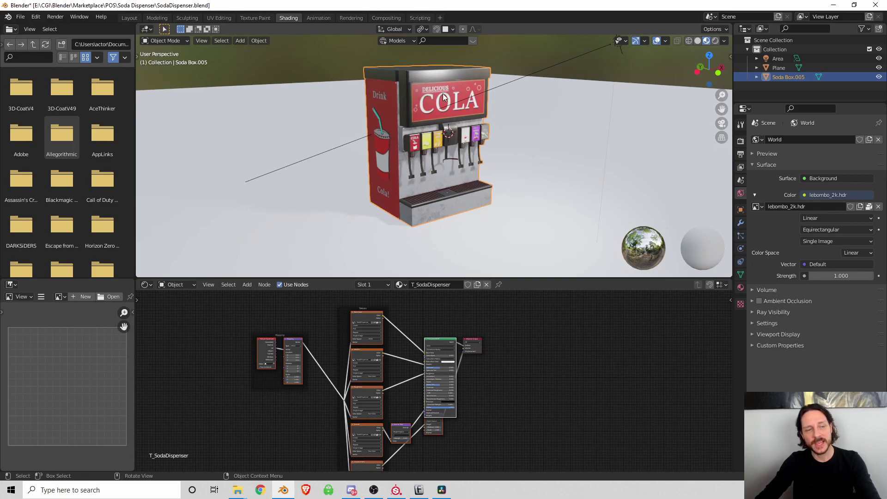